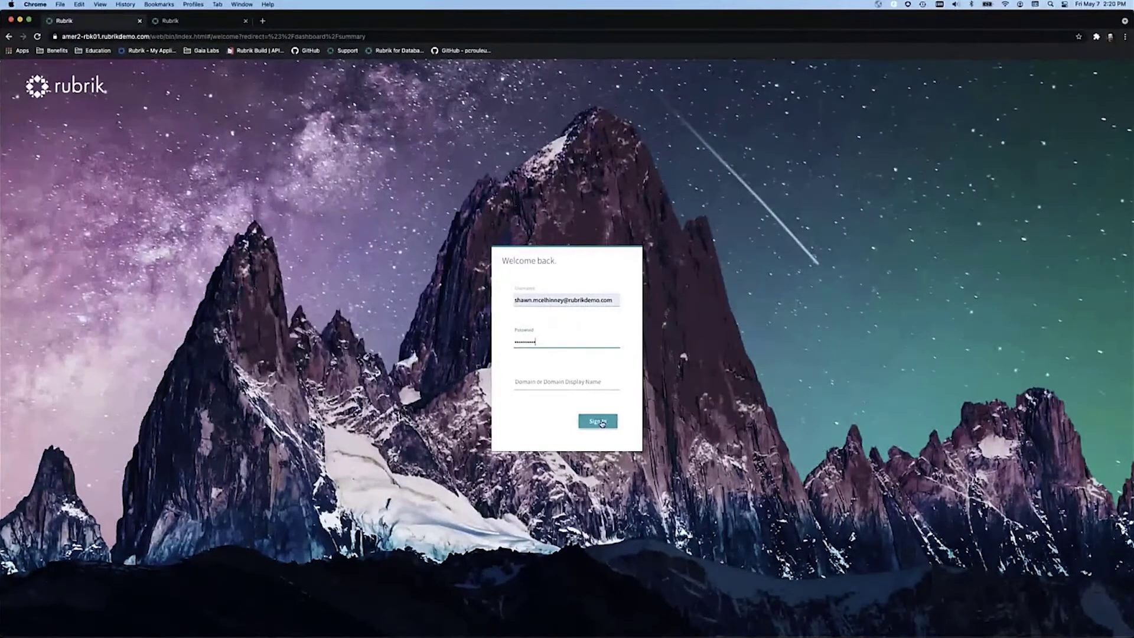
Sign in to the Rubrik cluster and open the Local SLA Domains list.
left_click(601, 420)
left_click(570, 343)
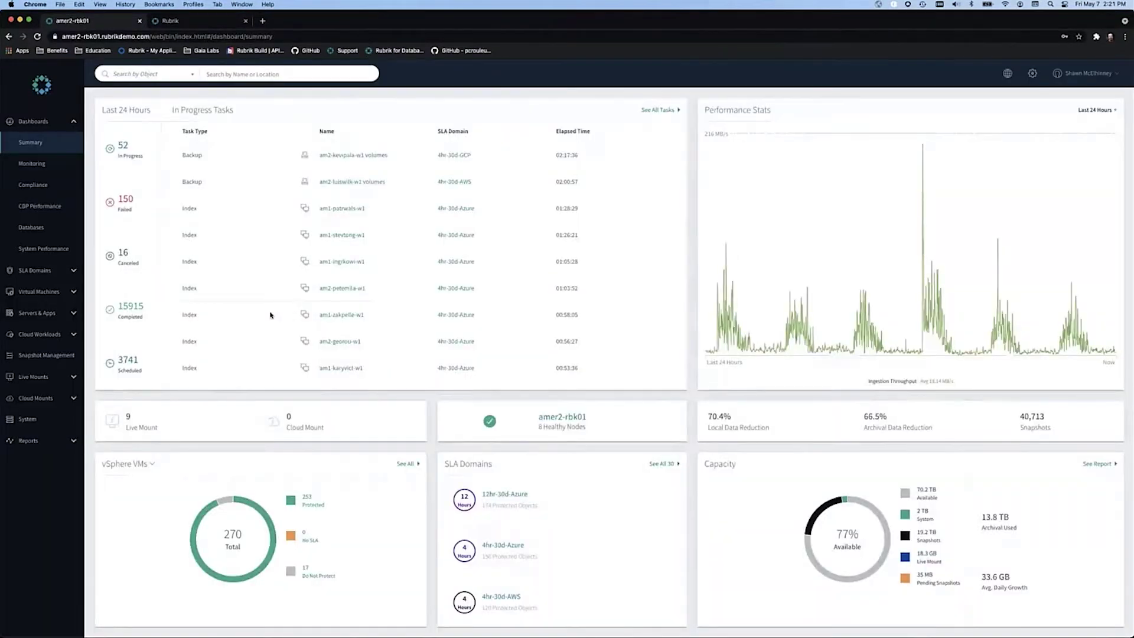
left_click(51, 270)
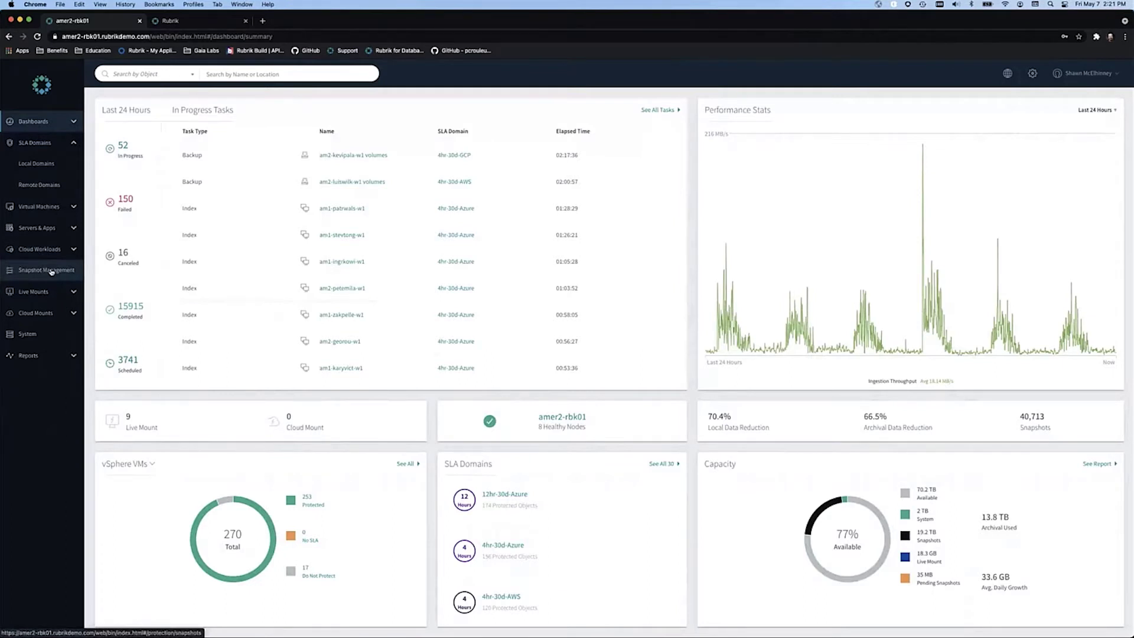
left_click(41, 168)
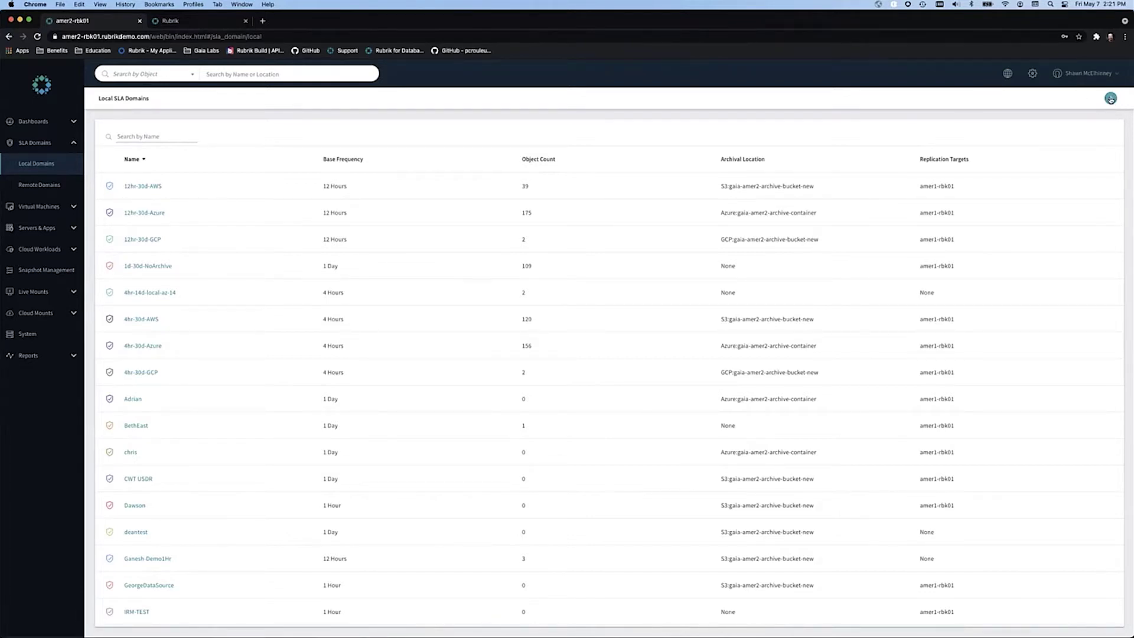
Start a new SLA domain taking one snapshot daily, kept 31 days.
left_click(1110, 99)
left_click(447, 339)
type("1")
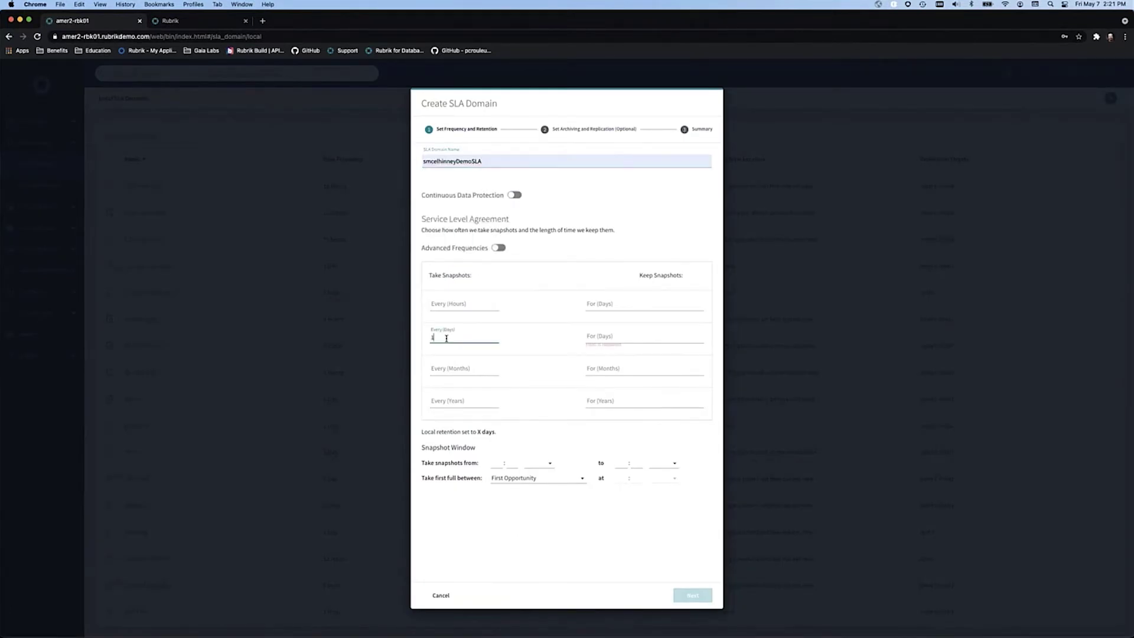
left_click(599, 339)
type("31")
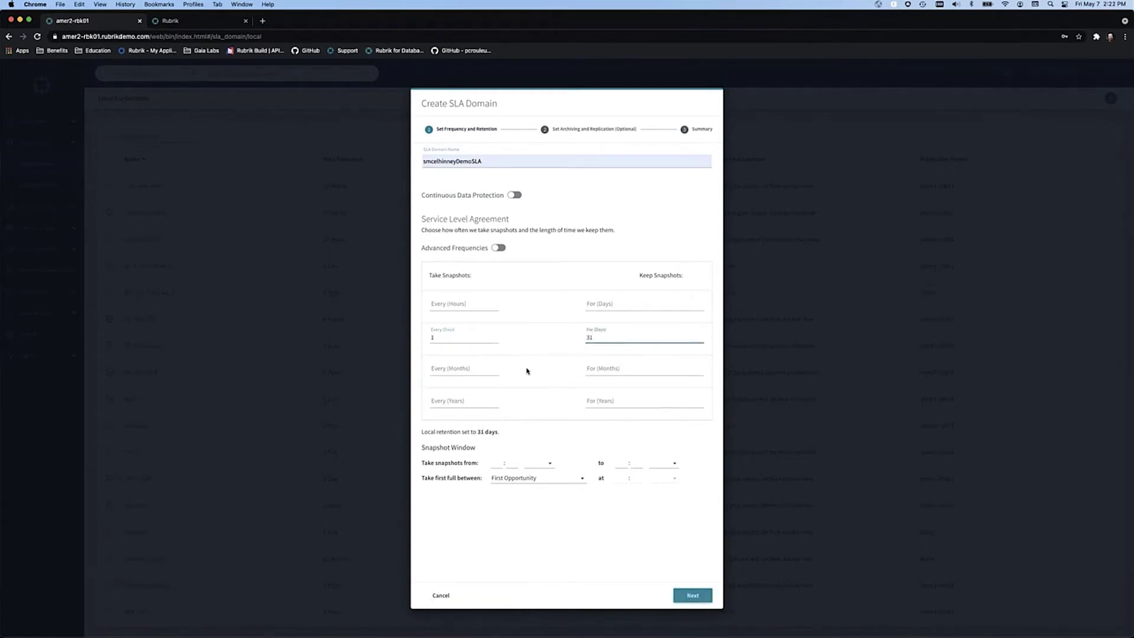
Keep one monthly snapshot for 24 months and one yearly snapshot for 5 years.
left_click(476, 372)
type("1")
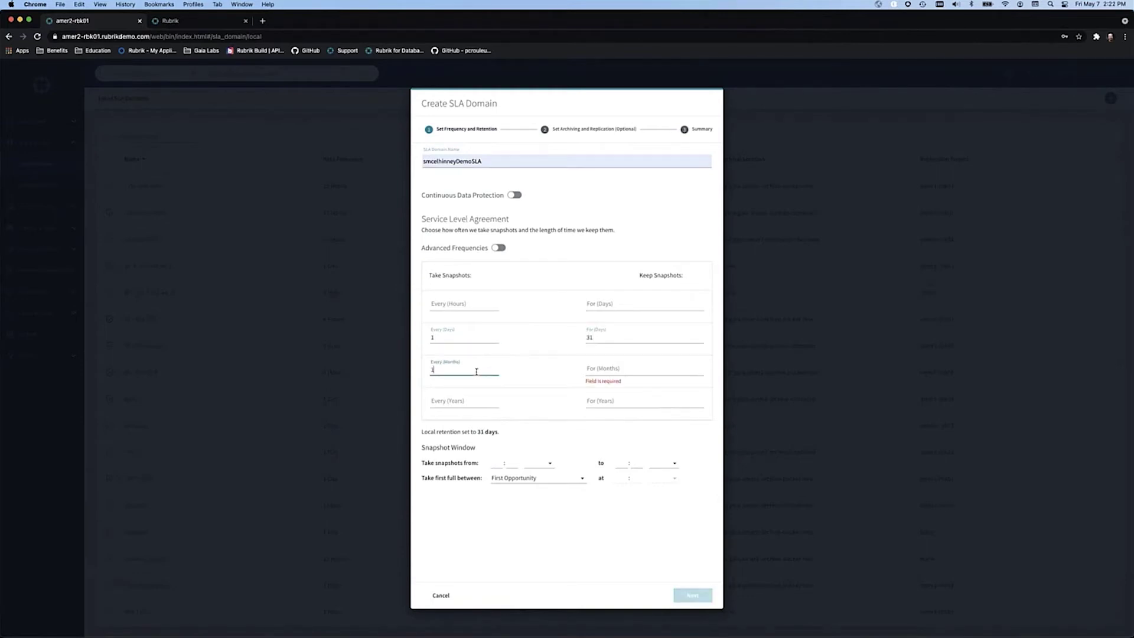
left_click(599, 366)
type("24")
left_click(444, 402)
type("1")
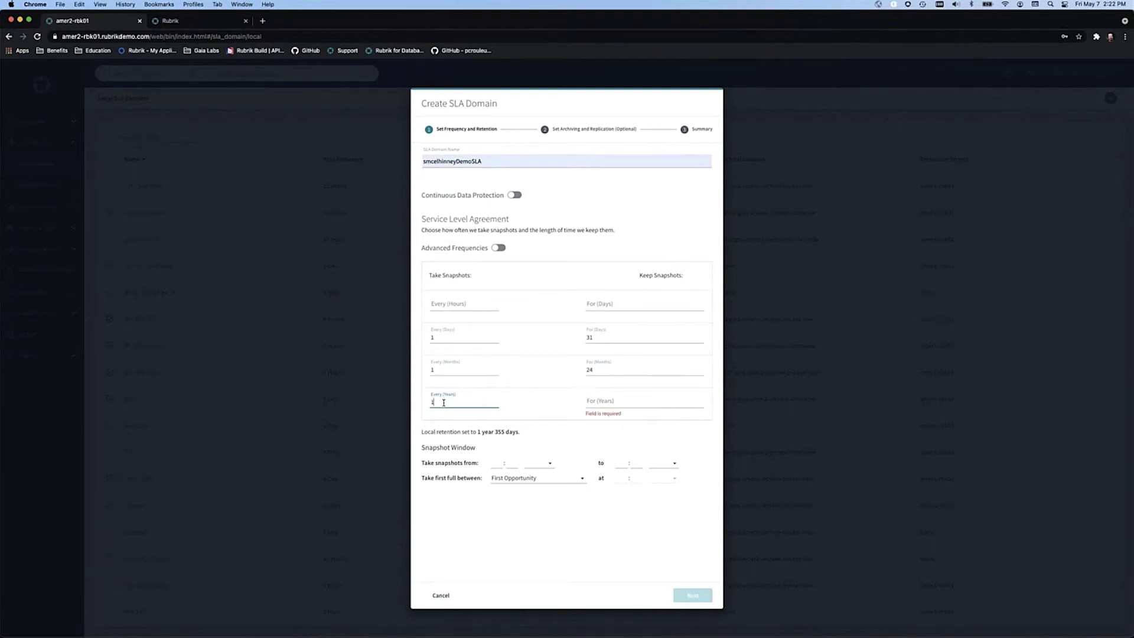
left_click(611, 400)
type("5")
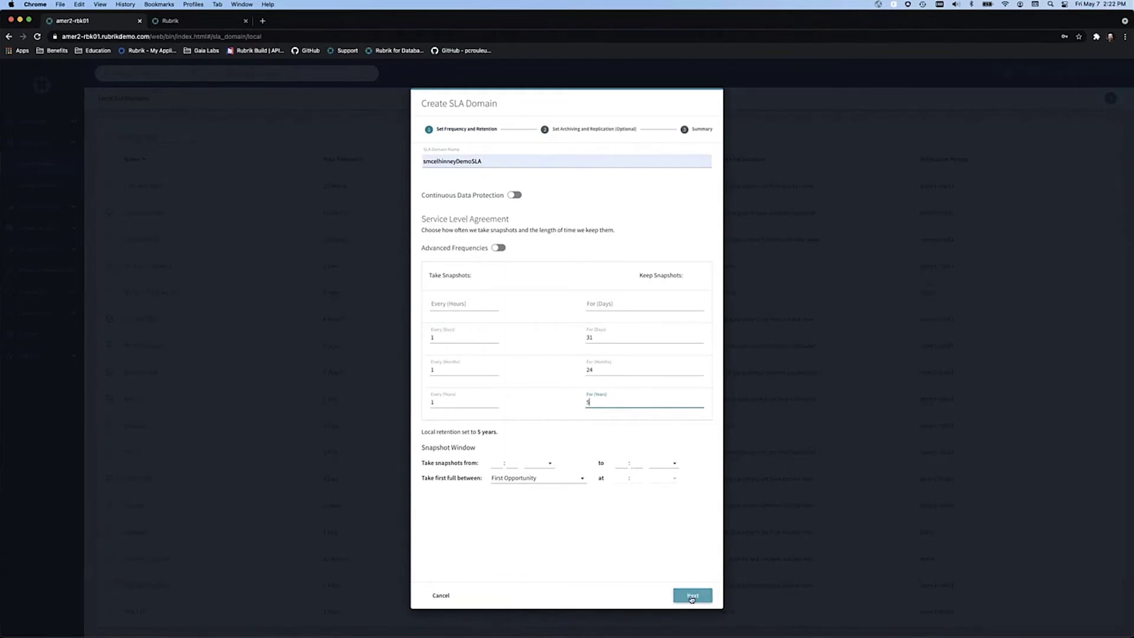
left_click(692, 596)
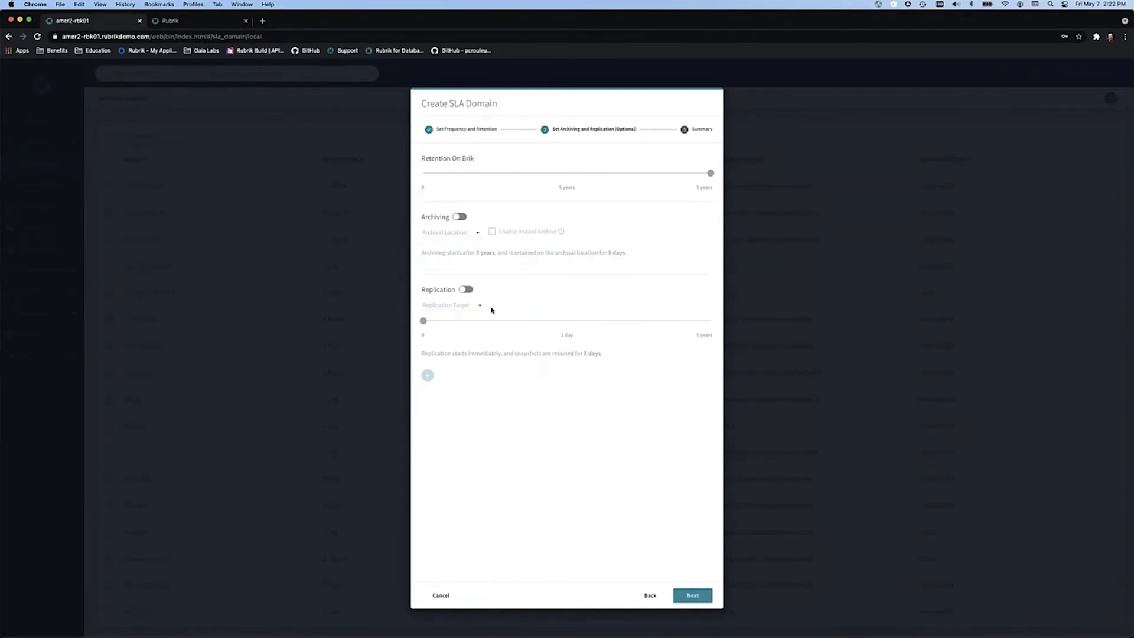
Enable archiving to the S3:gaia-amer2-archive-bucket-new location.
left_click(462, 216)
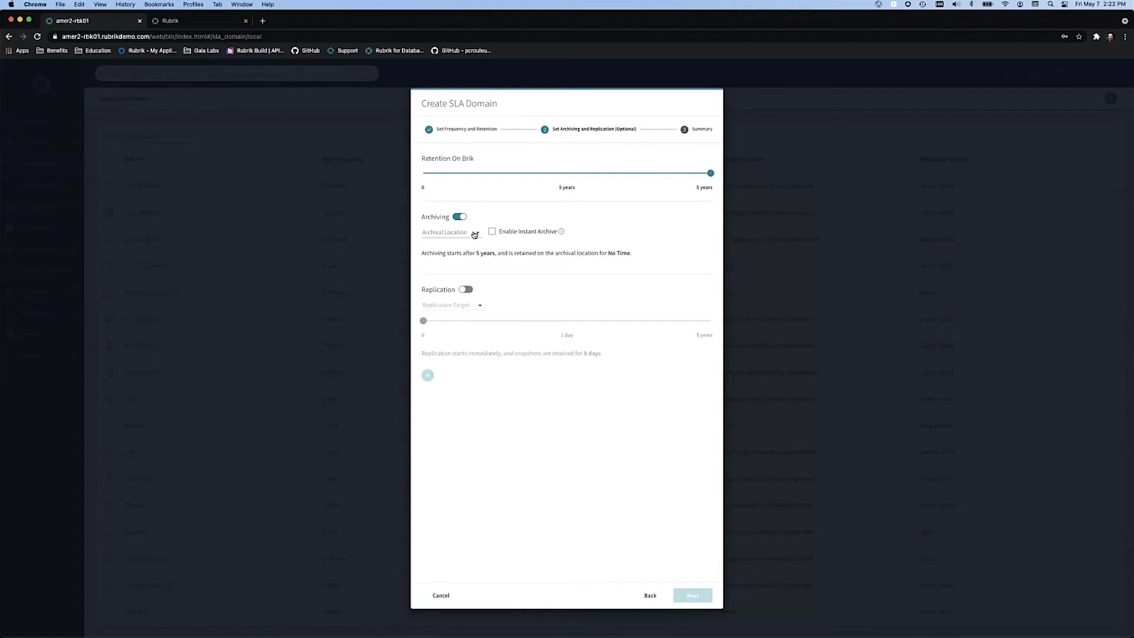
left_click(474, 235)
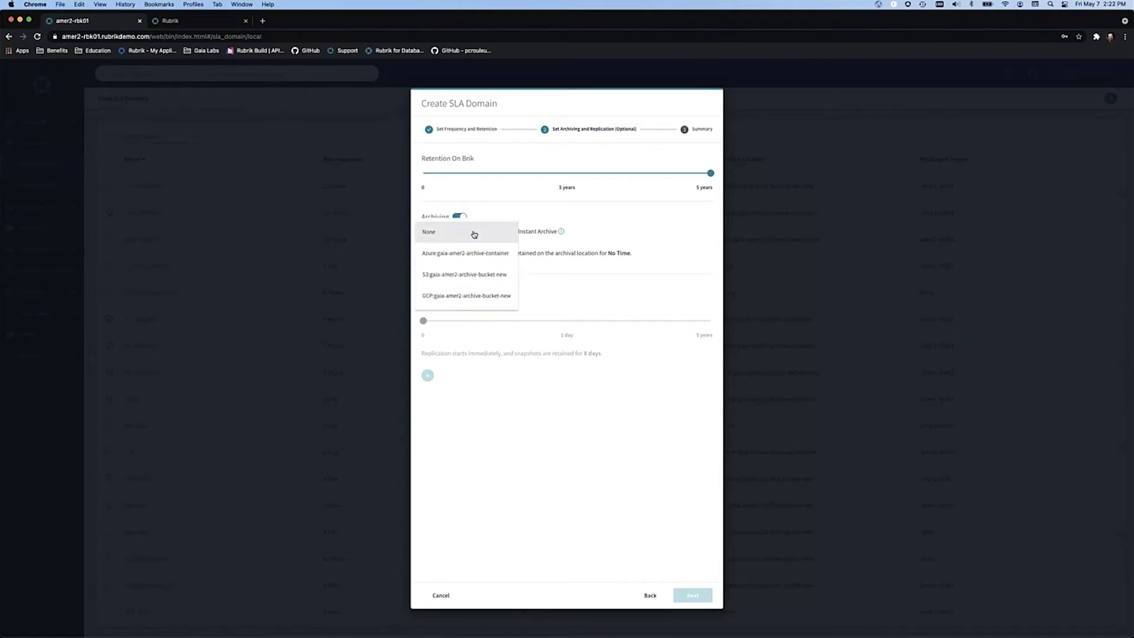
left_click(480, 275)
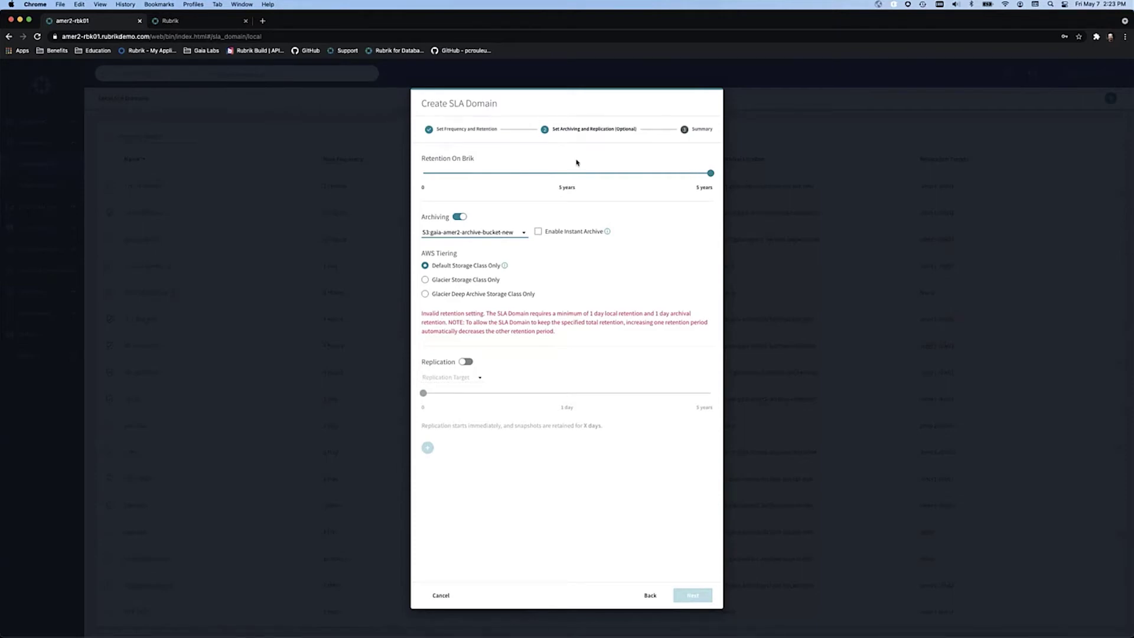
Lower on-Brik retention to about 90 days and enable Instant Archive.
left_click(444, 173)
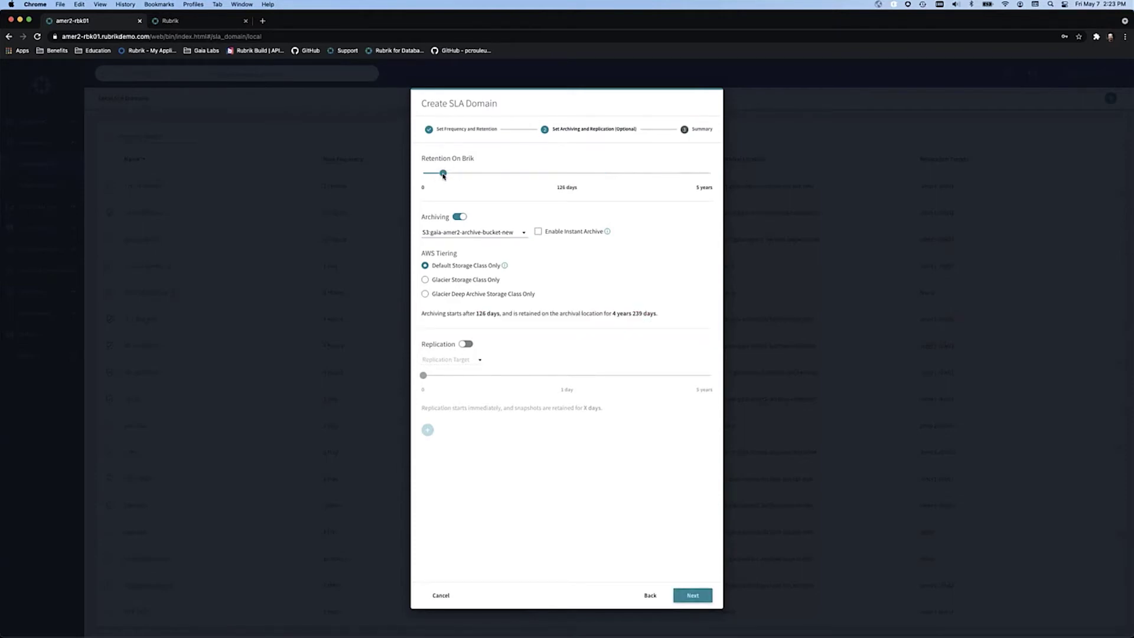
left_click_drag(443, 175, 437, 176)
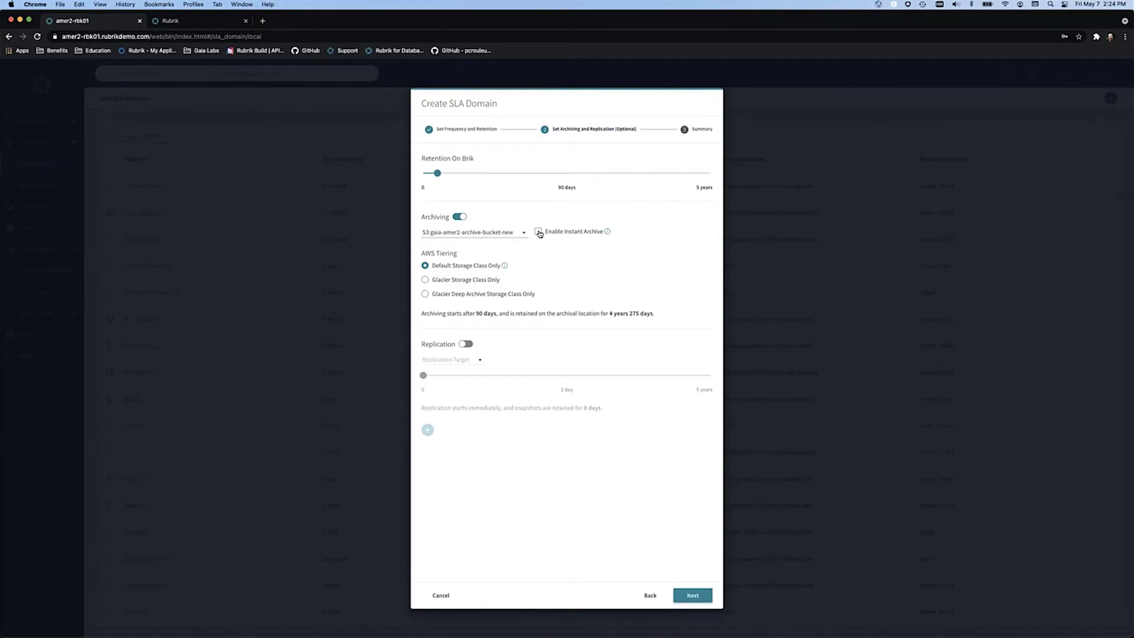
left_click(538, 232)
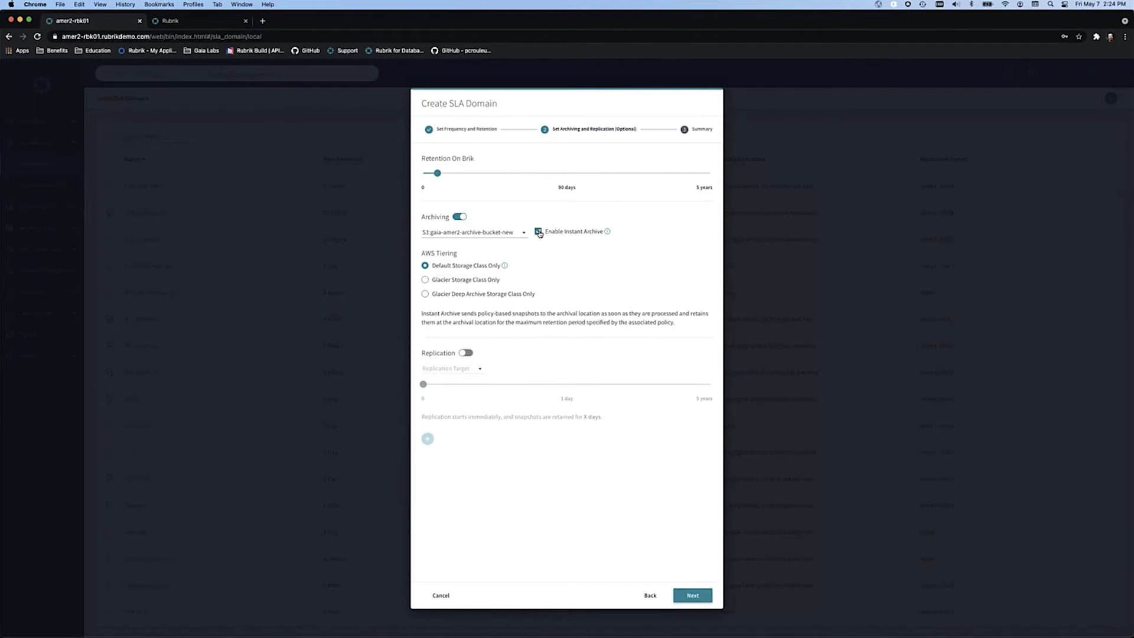
Enable replication to amer1-rbk01 with replica retention set to 15 days.
left_click(468, 353)
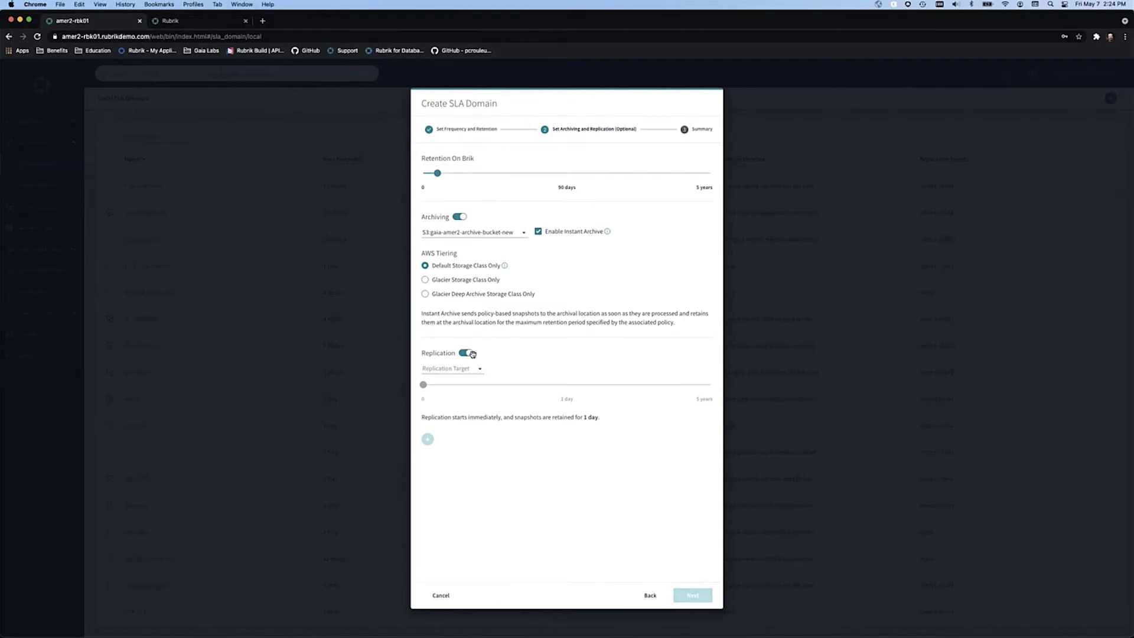
left_click(471, 371)
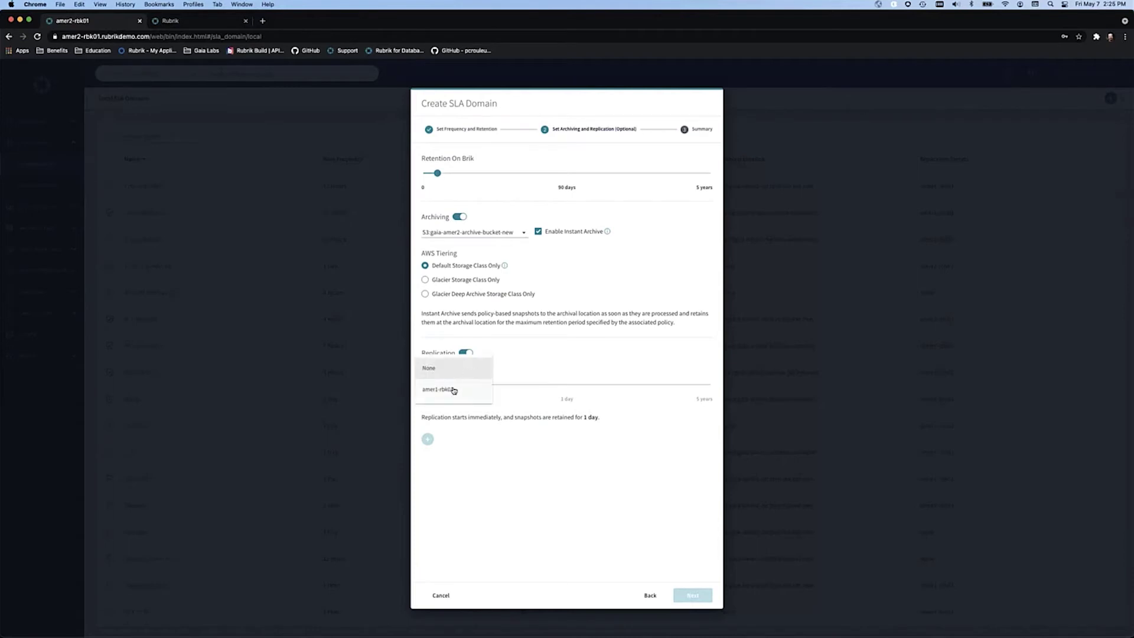
left_click(453, 391)
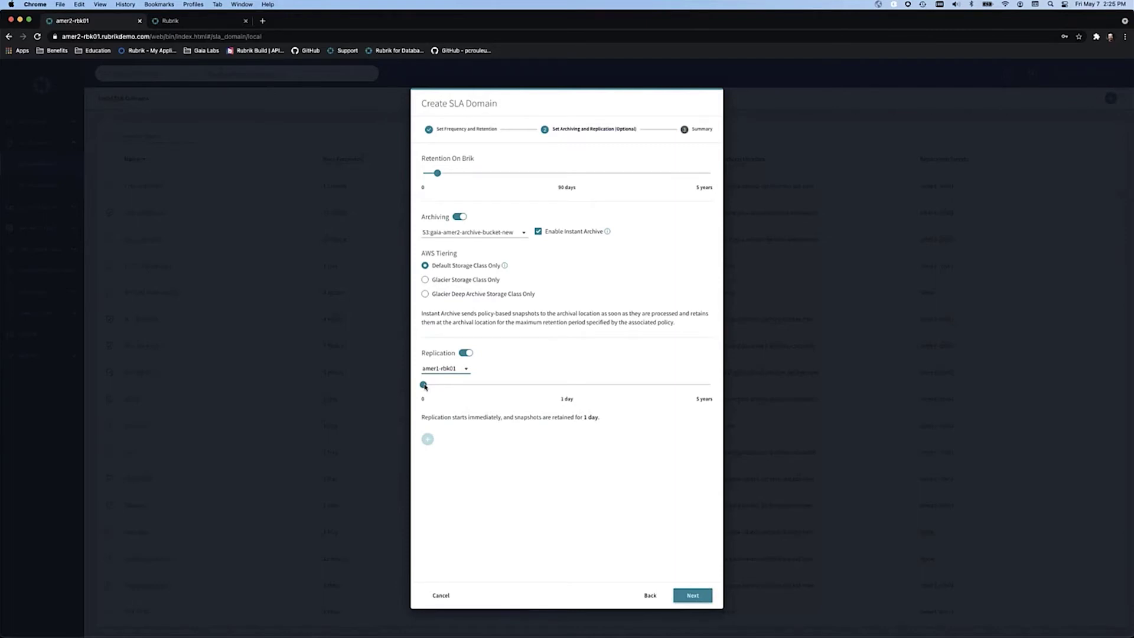
left_click_drag(425, 387, 438, 387)
left_click_drag(438, 387, 438, 386)
left_click_drag(438, 387, 438, 386)
key("Left")
Review the new SLA domain's Summary and close the wizard back to Local SLA Domains.
left_click(704, 597)
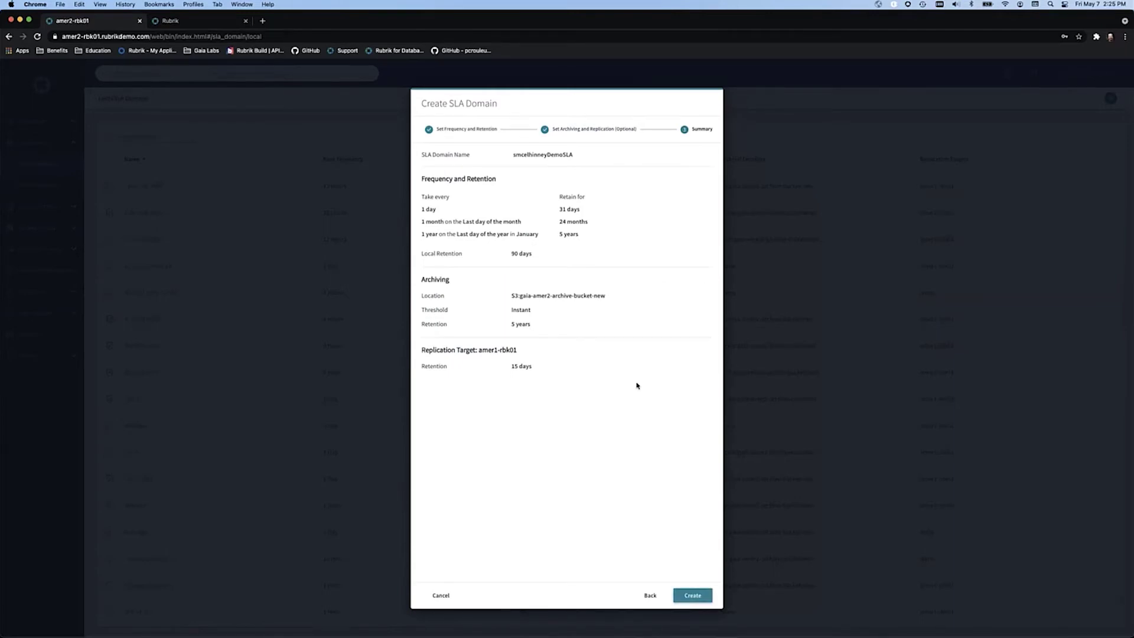
left_click(440, 596)
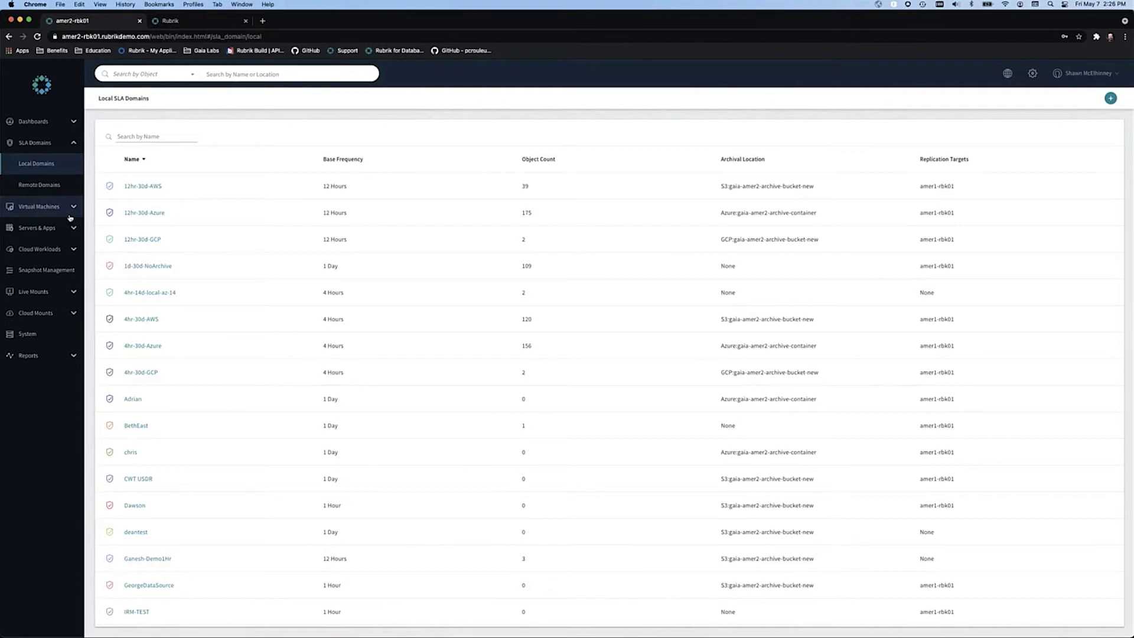
Search 'scd' to open scdbdev1, then sign in to amer1-rbk01 in the other tab.
left_click(223, 69)
type("scd")
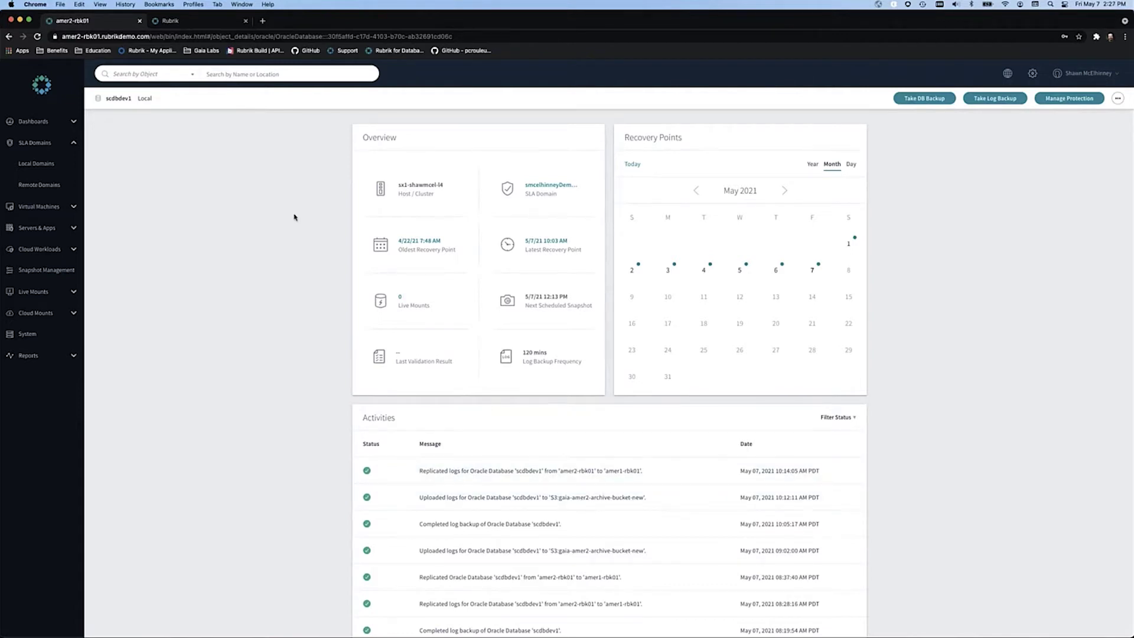
left_click(174, 23)
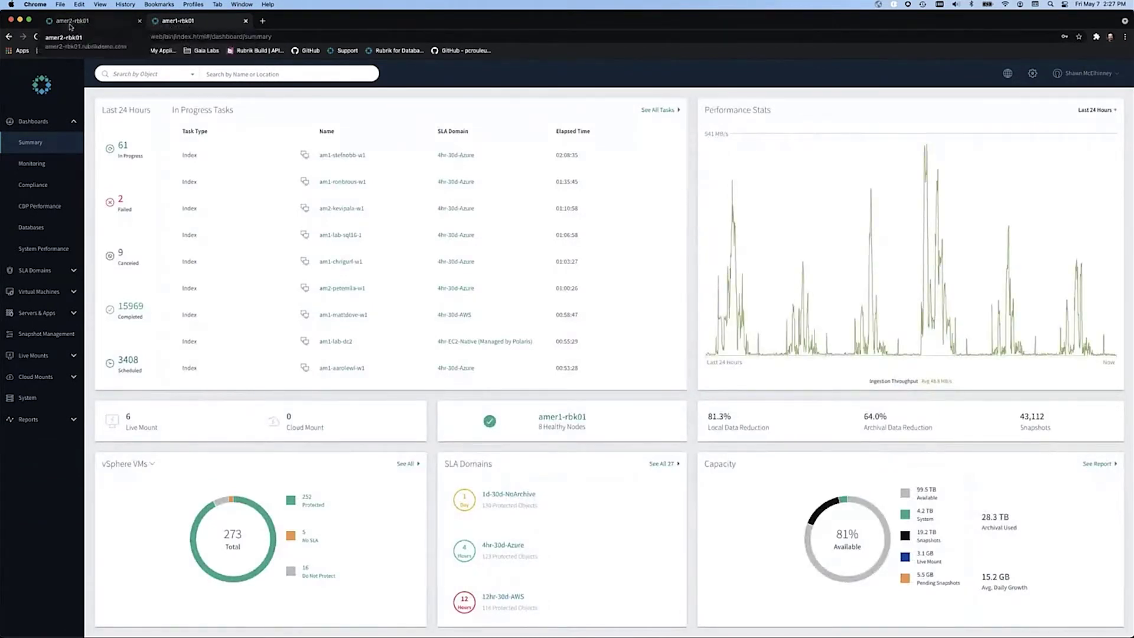
Copy the name scdbdev1 and open that replicated database on amer1-rbk01 via search.
left_click(71, 23)
double_click(117, 98)
right_click(119, 100)
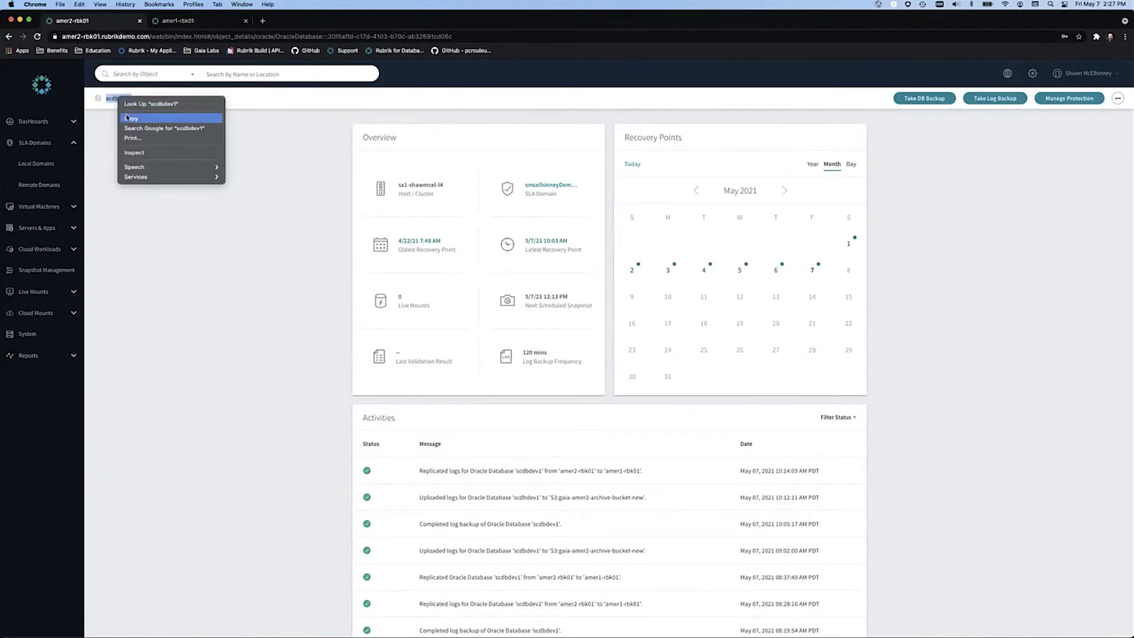
left_click(132, 118)
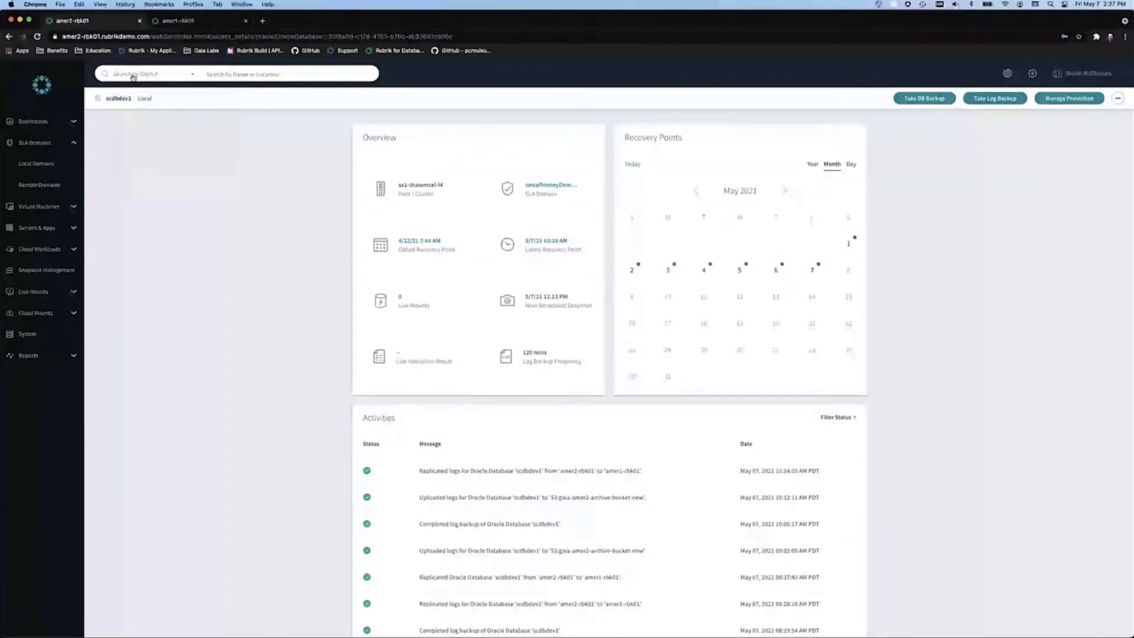
left_click(173, 22)
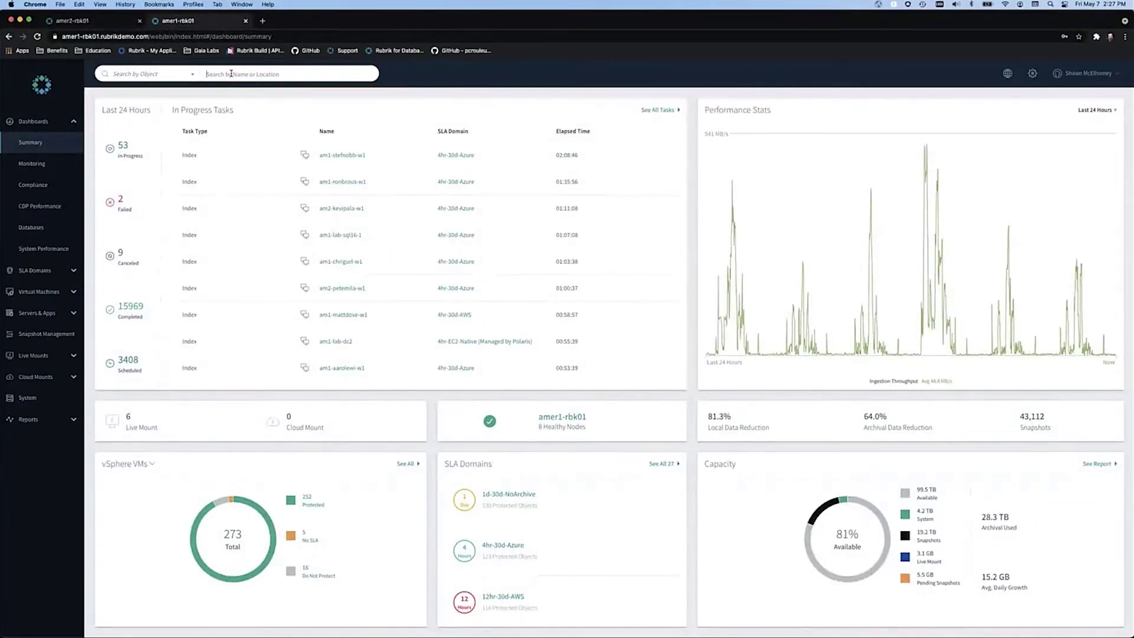
key("super+v")
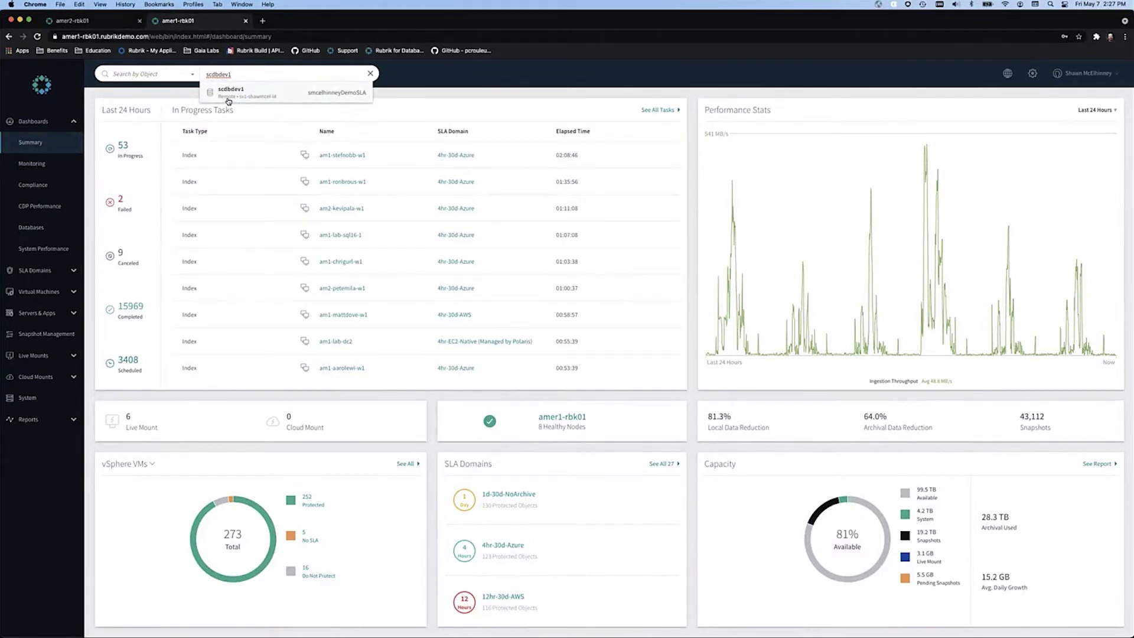
left_click(228, 101)
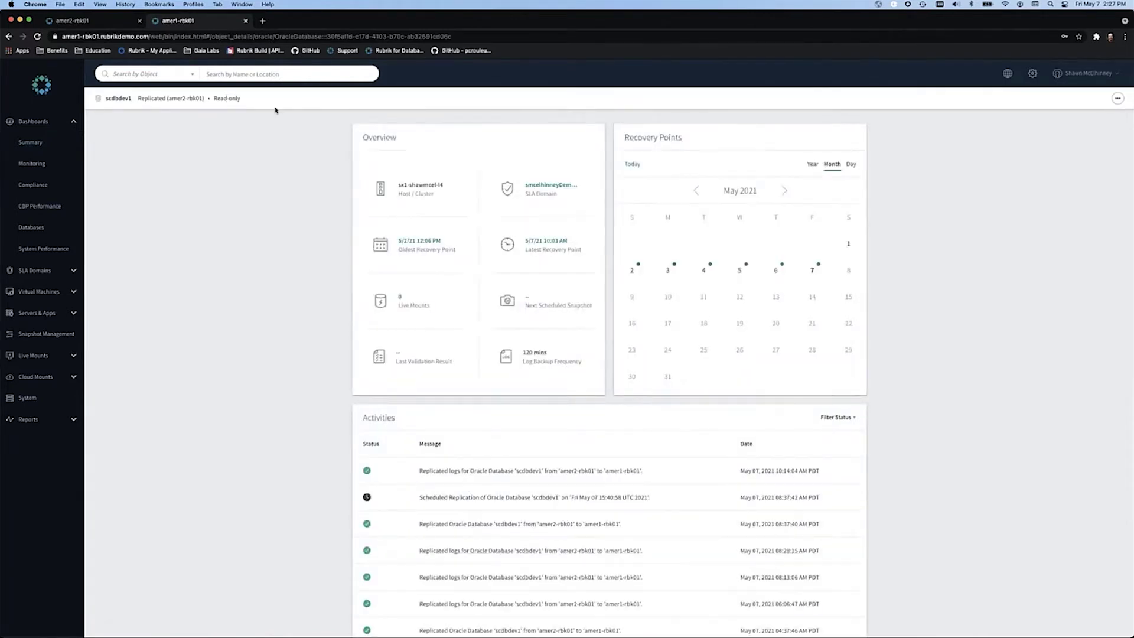
Show the May 07 timeline, pick the 8:47:40 AM recovery point, and check its actions.
left_click(812, 269)
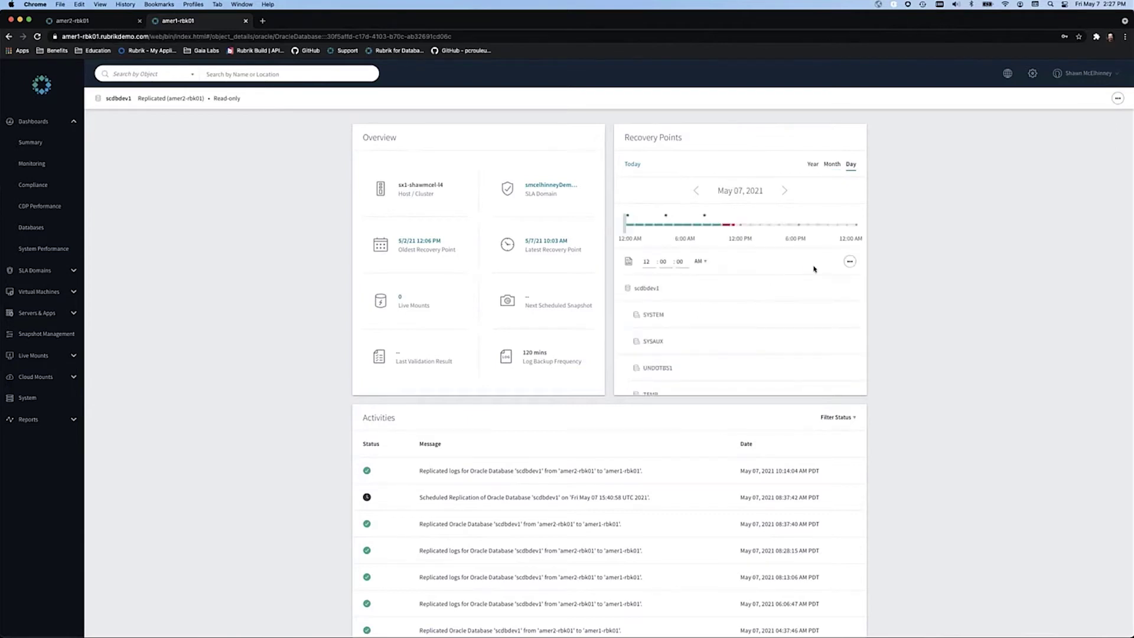
left_click(711, 225)
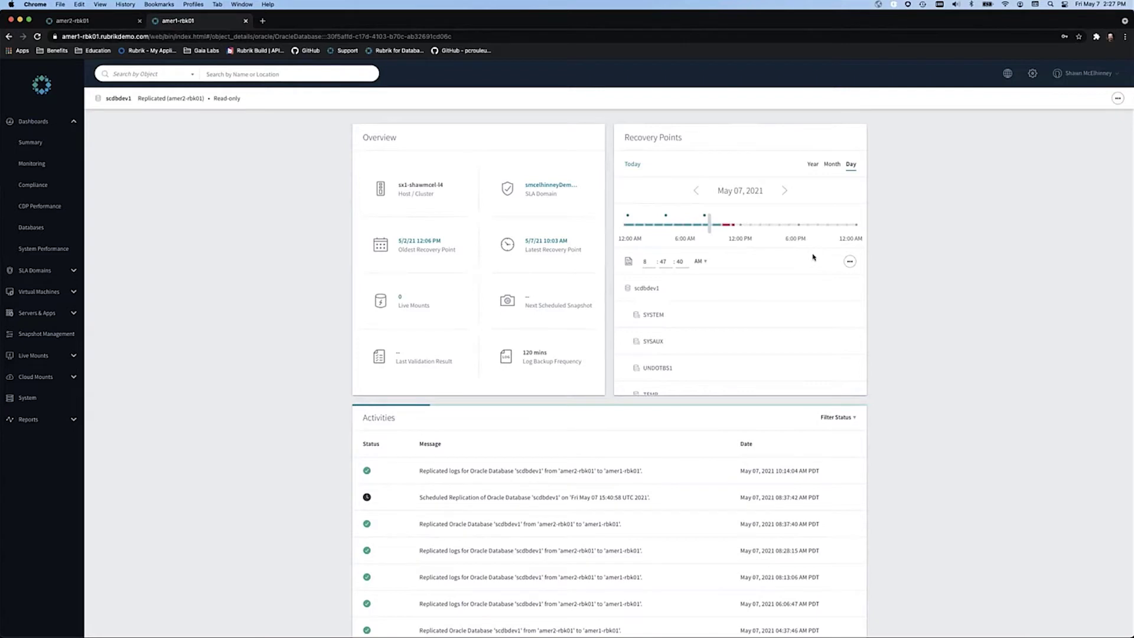
left_click(849, 261)
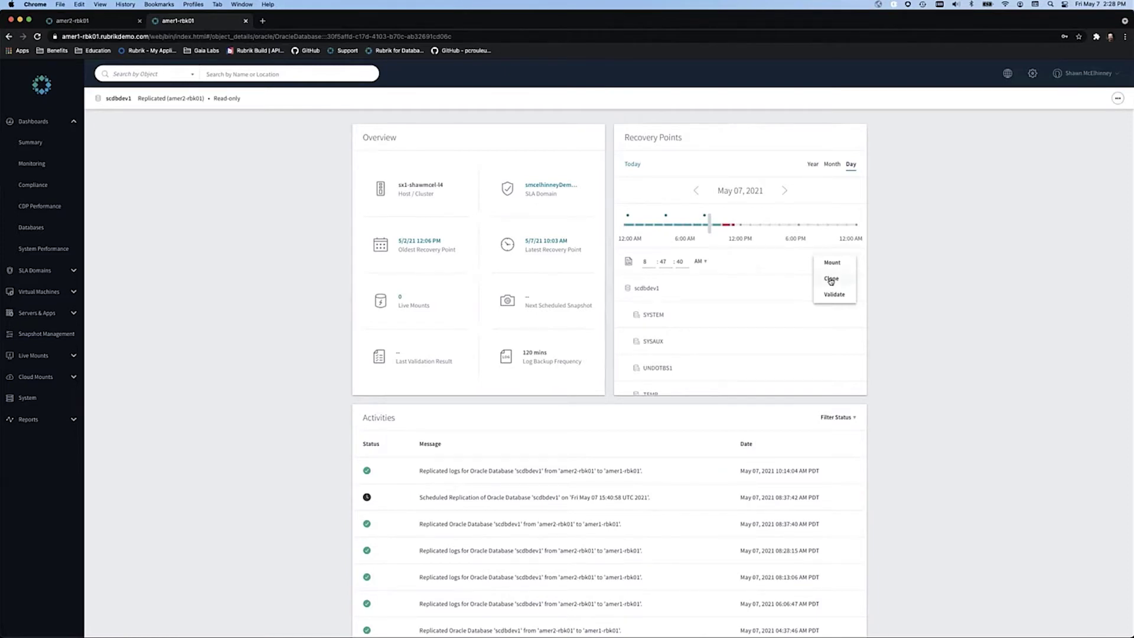
left_click(185, 309)
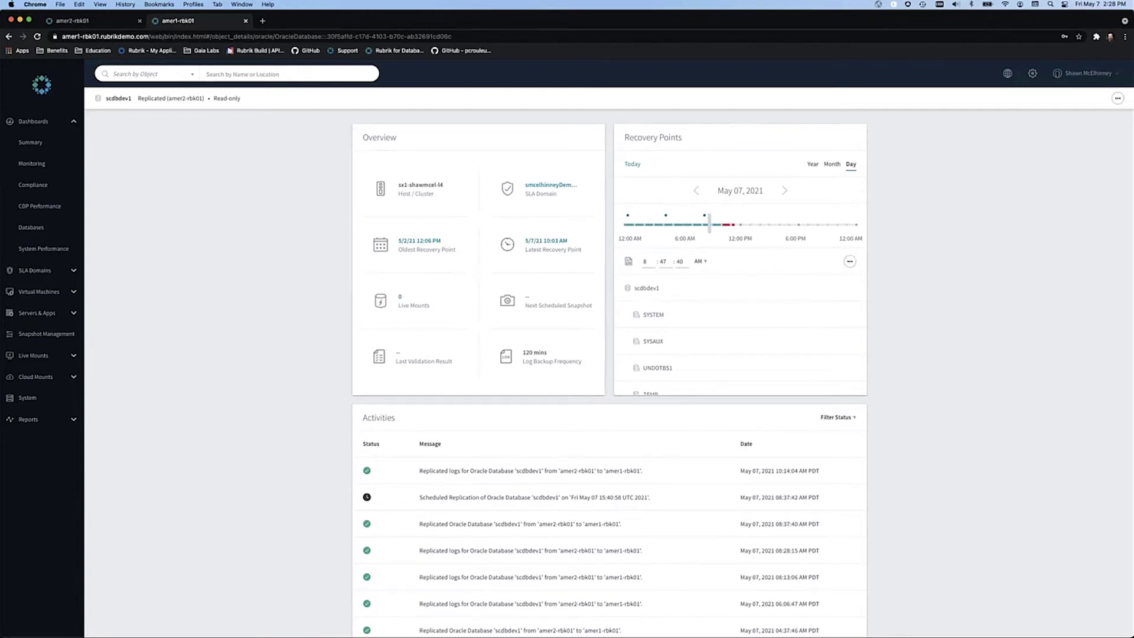
On amer2-rbk01, open vSphere VMs and search for the user's lab VM by name.
left_click(38, 289)
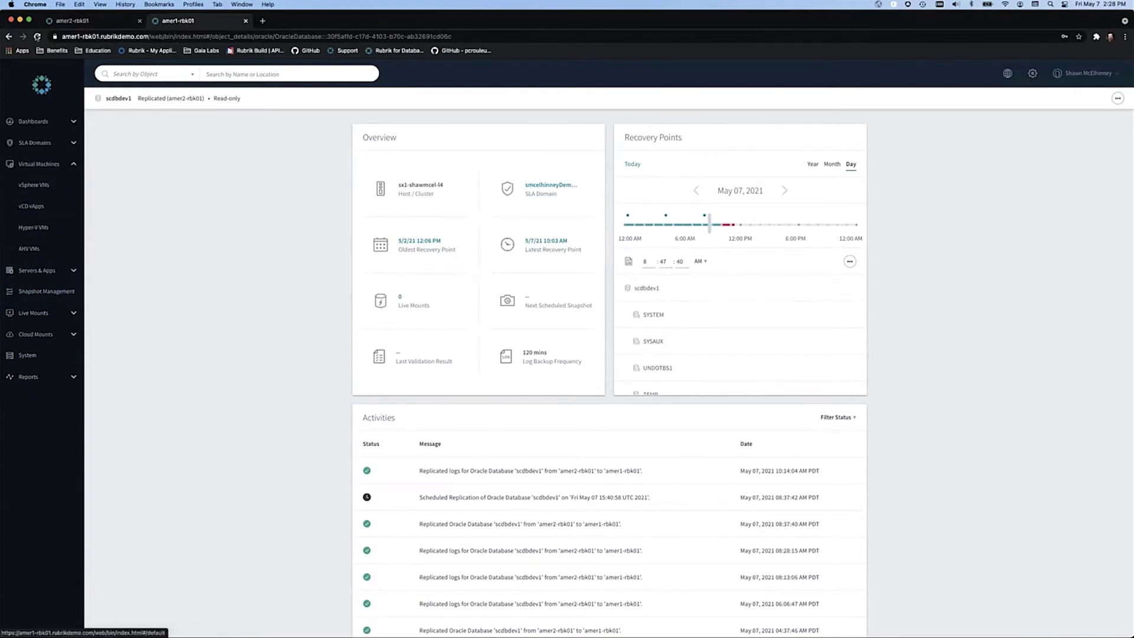
left_click(69, 21)
left_click(58, 217)
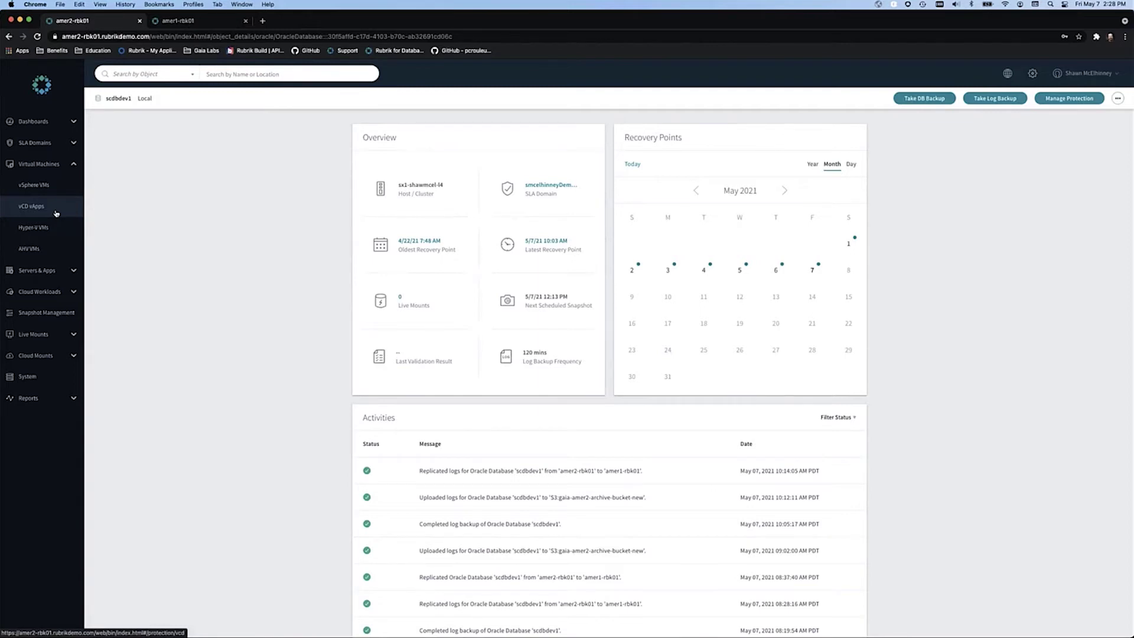
left_click(33, 185)
left_click(141, 153)
type("shawmc")
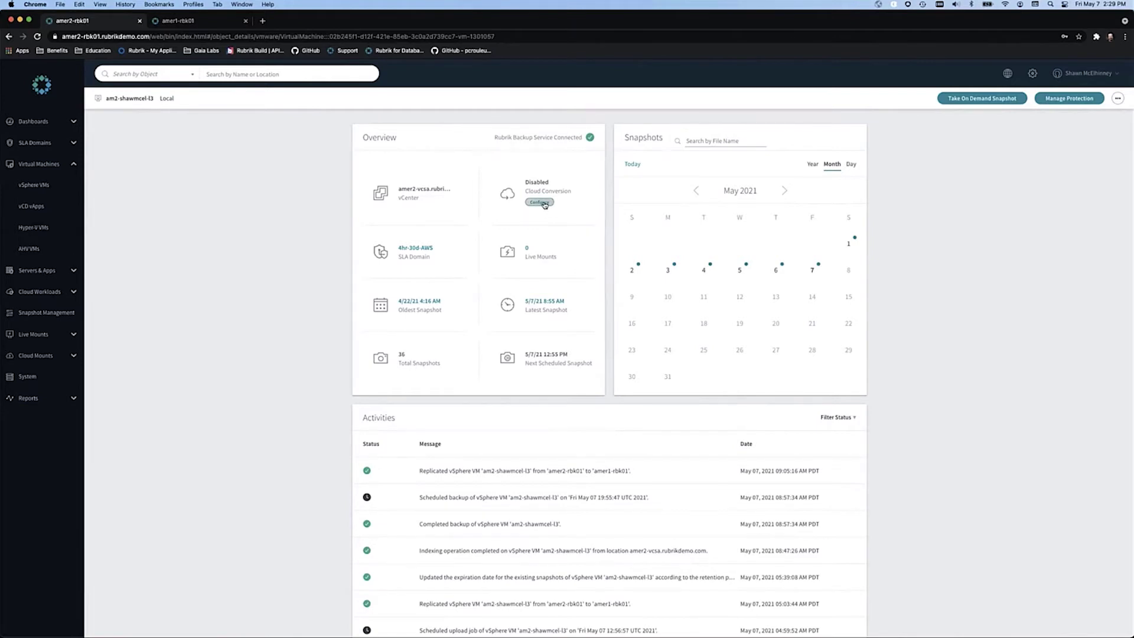
left_click(542, 203)
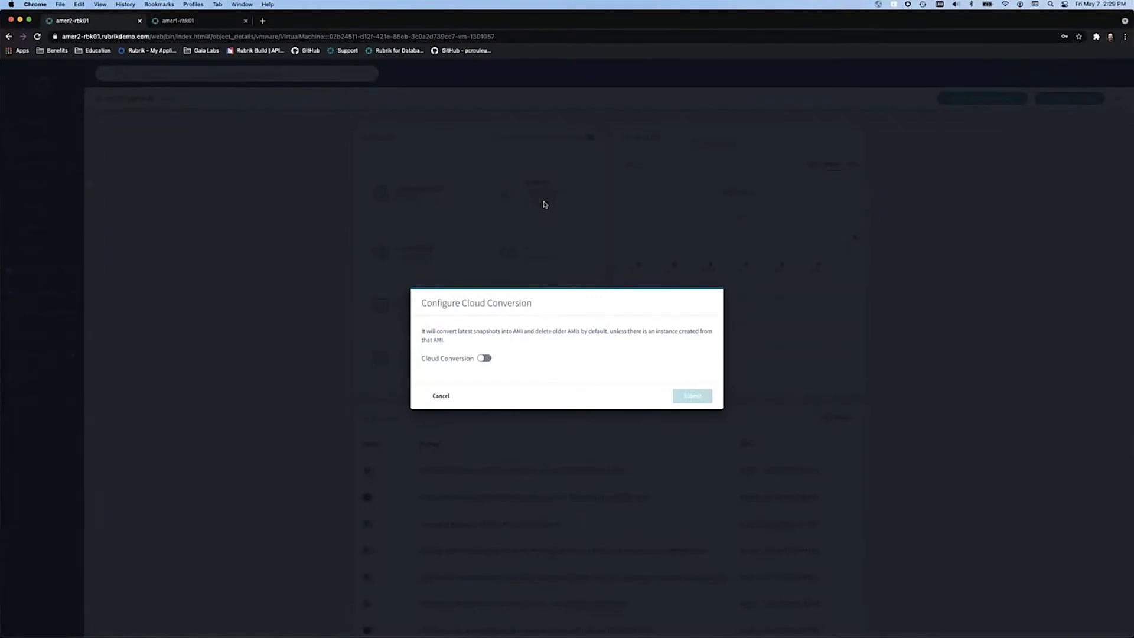
left_click(486, 358)
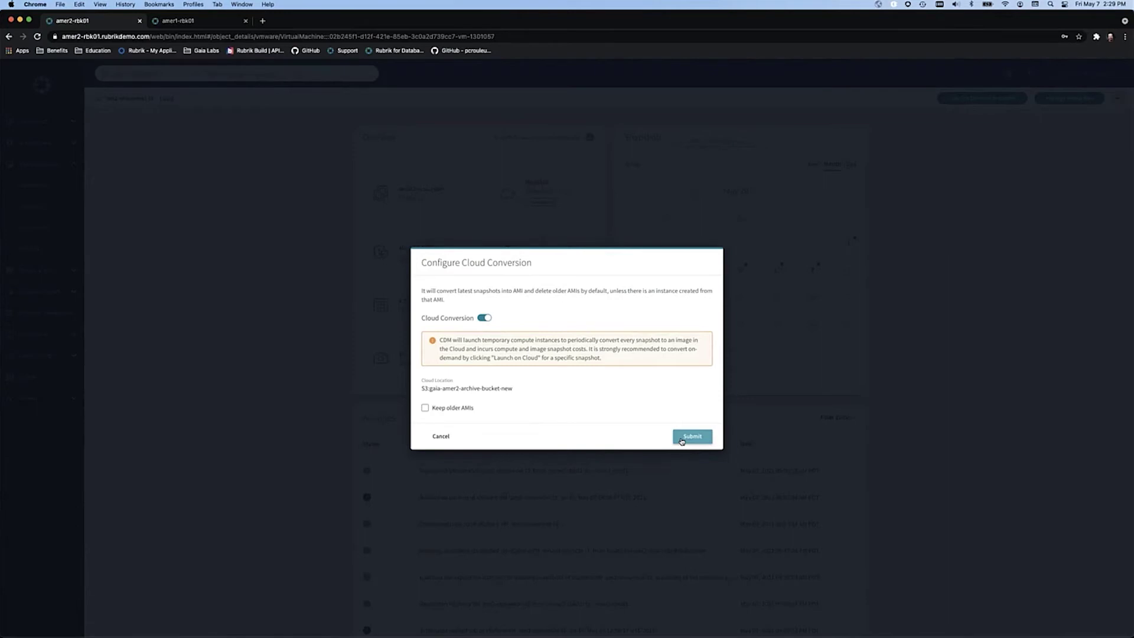
left_click(442, 436)
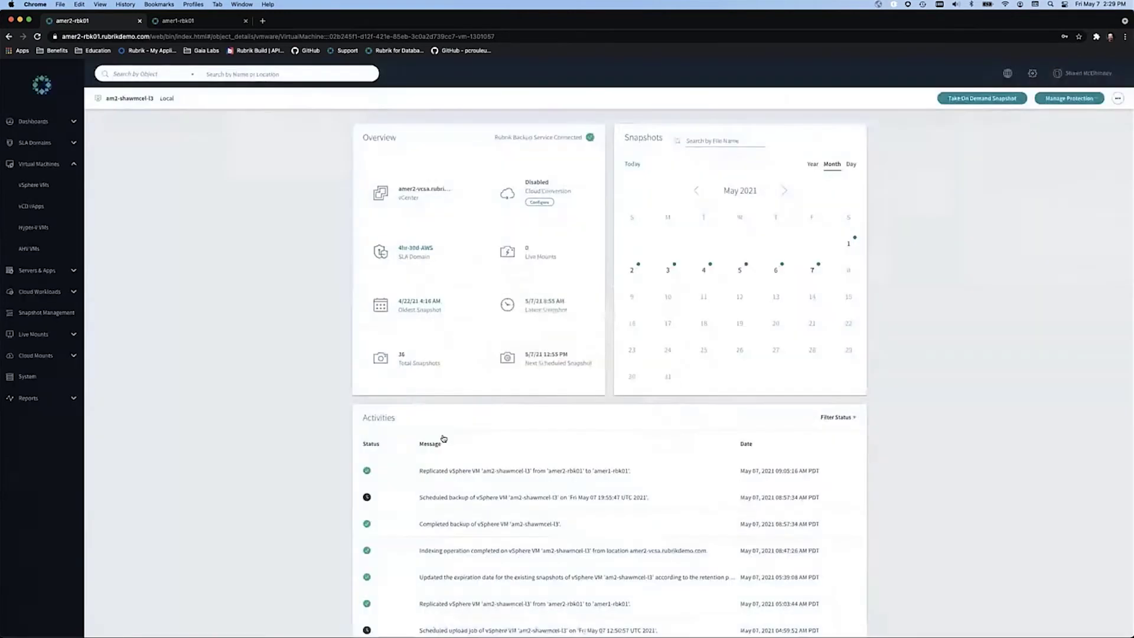
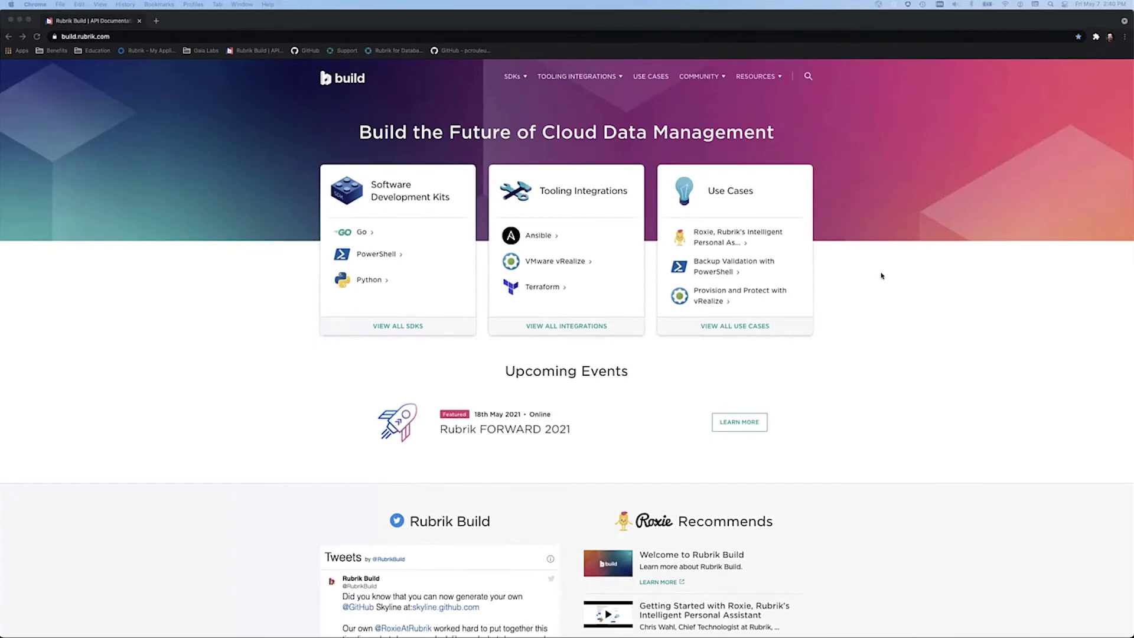
Open the Amer Rubrik API Explorer from the Gaia Labs > Development bookmarks.
left_click(881, 276)
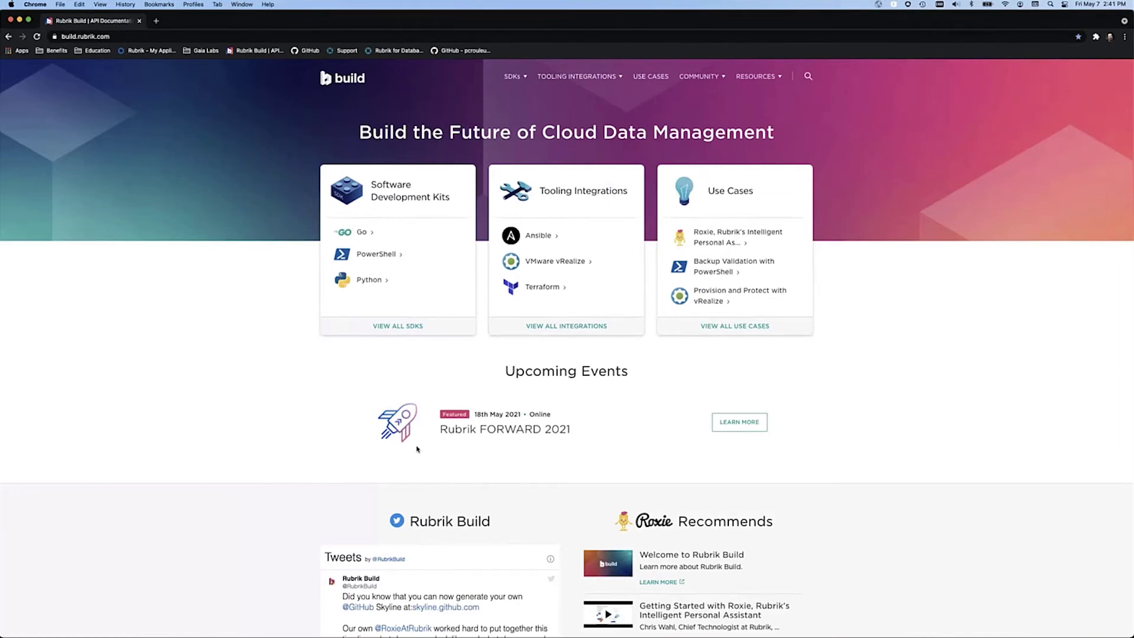
left_click(207, 52)
mouse_move(260, 67)
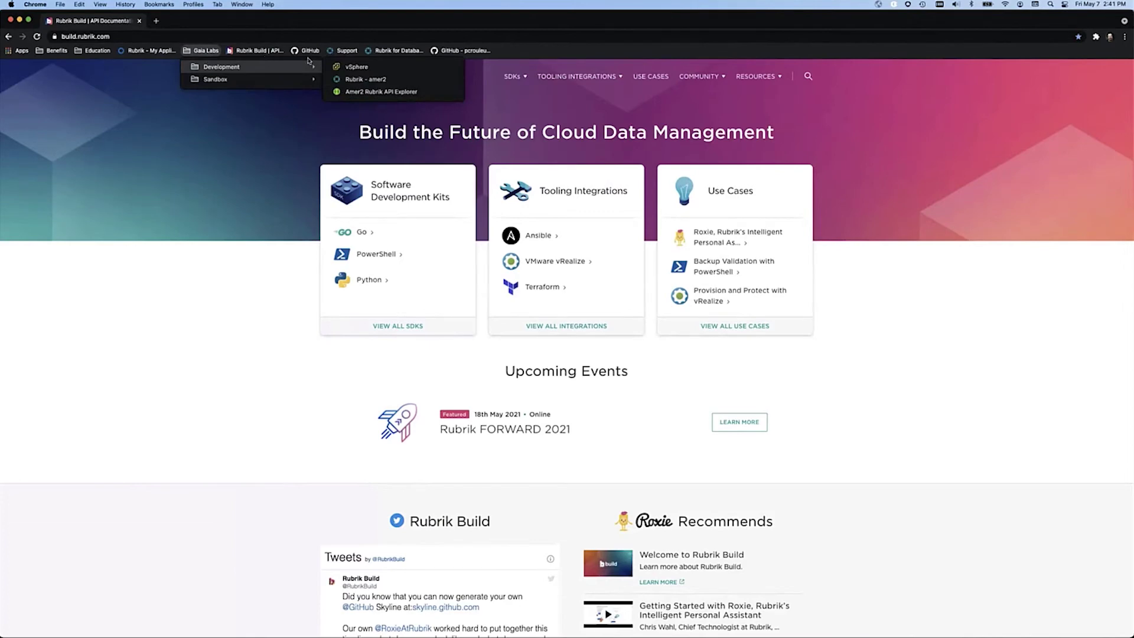
left_click(362, 93)
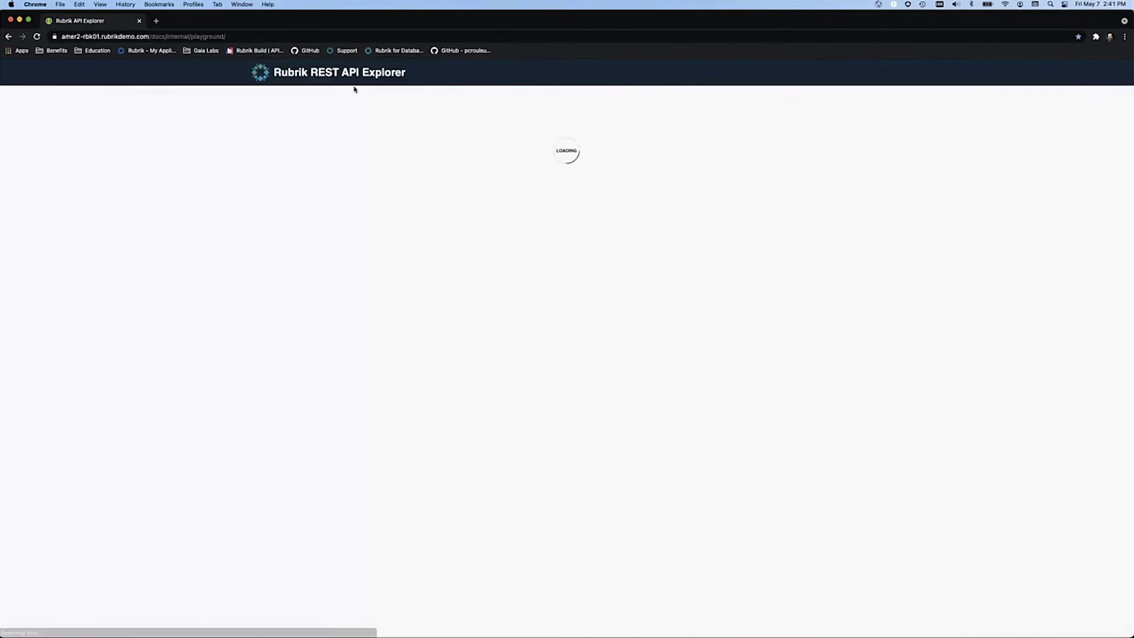
Select the cluster host name, then the docs/internal/playground/ path, in the page address.
left_click(62, 37)
left_click_drag(62, 36, 170, 37)
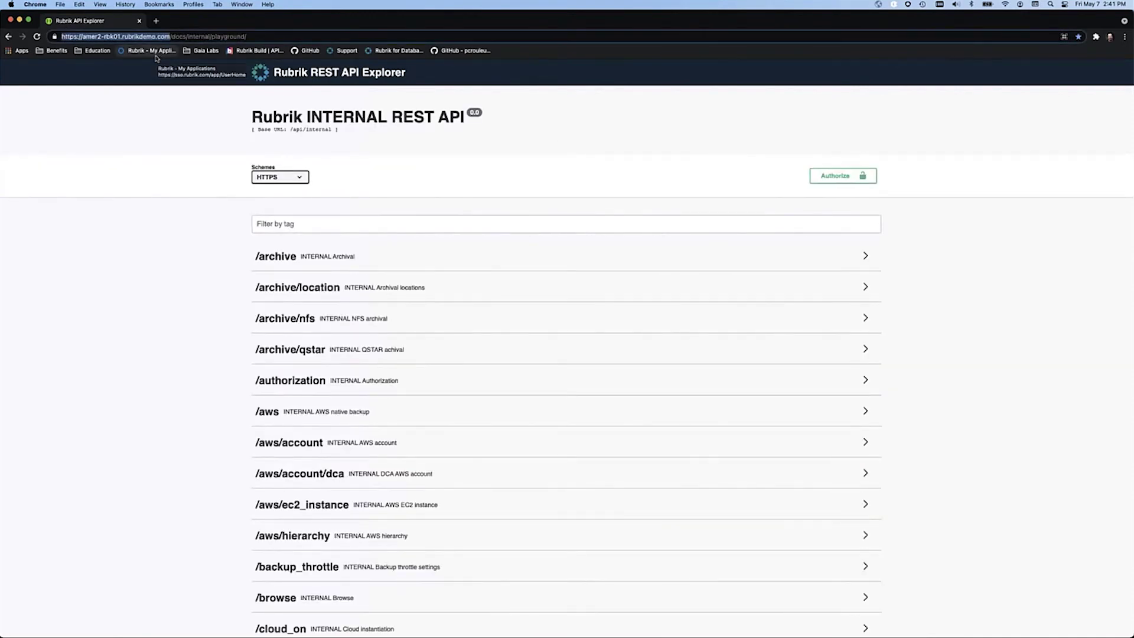
left_click(173, 37)
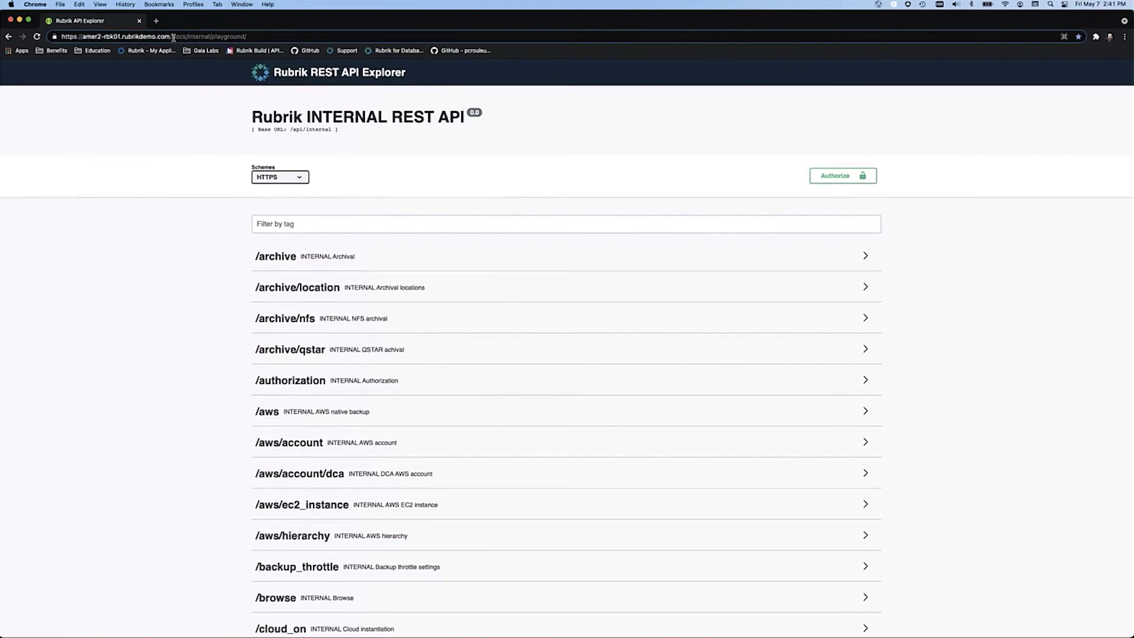
left_click_drag(173, 36, 248, 38)
Filter the API list by the tag 'oracle' and expand the /oracle group to browse its endpoints.
left_click(313, 218)
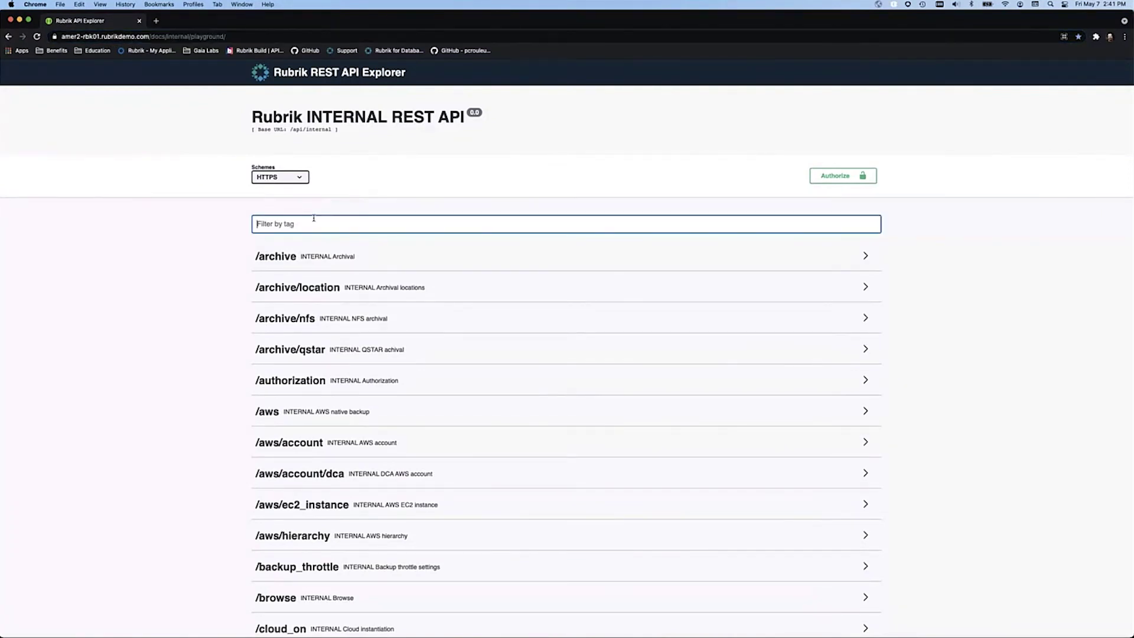
type("oracle")
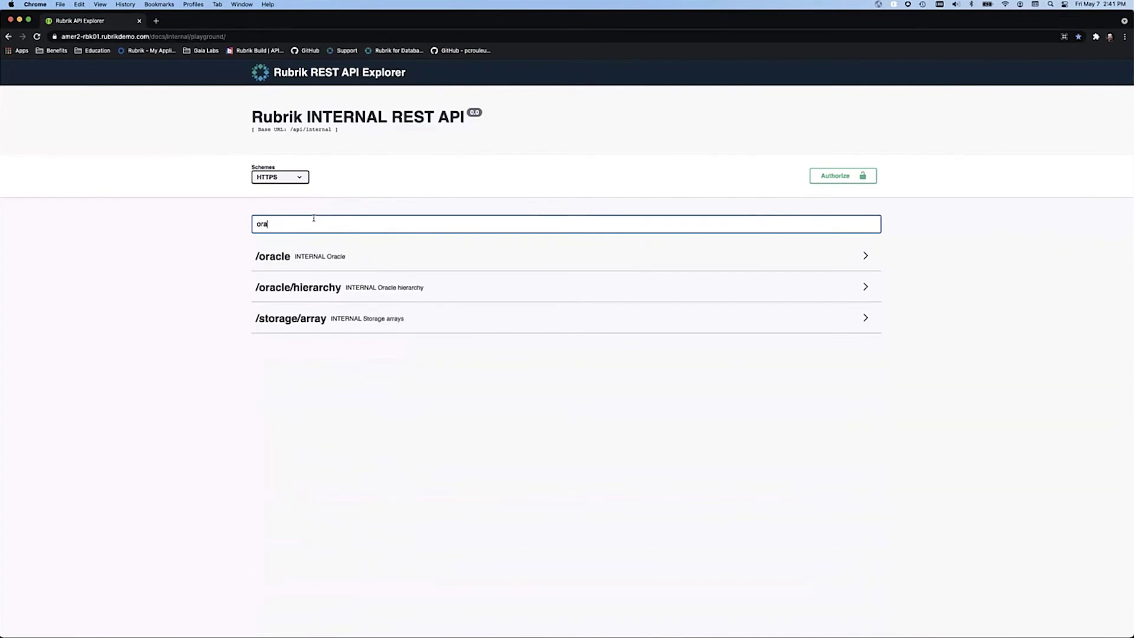
left_click(288, 258)
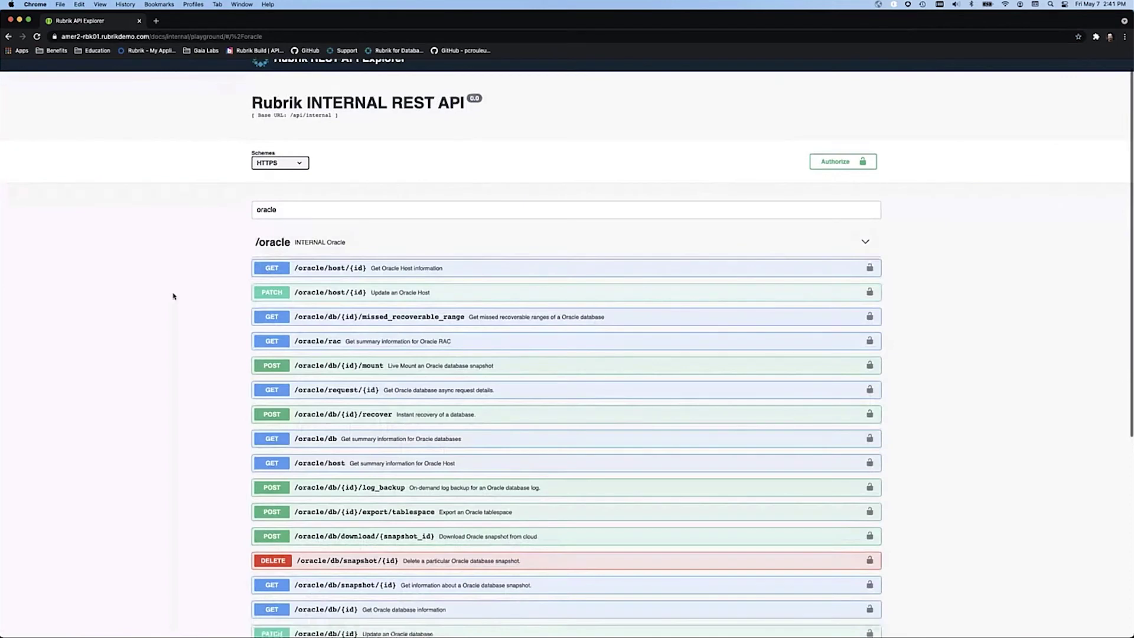
scroll(173, 296, "down", 5)
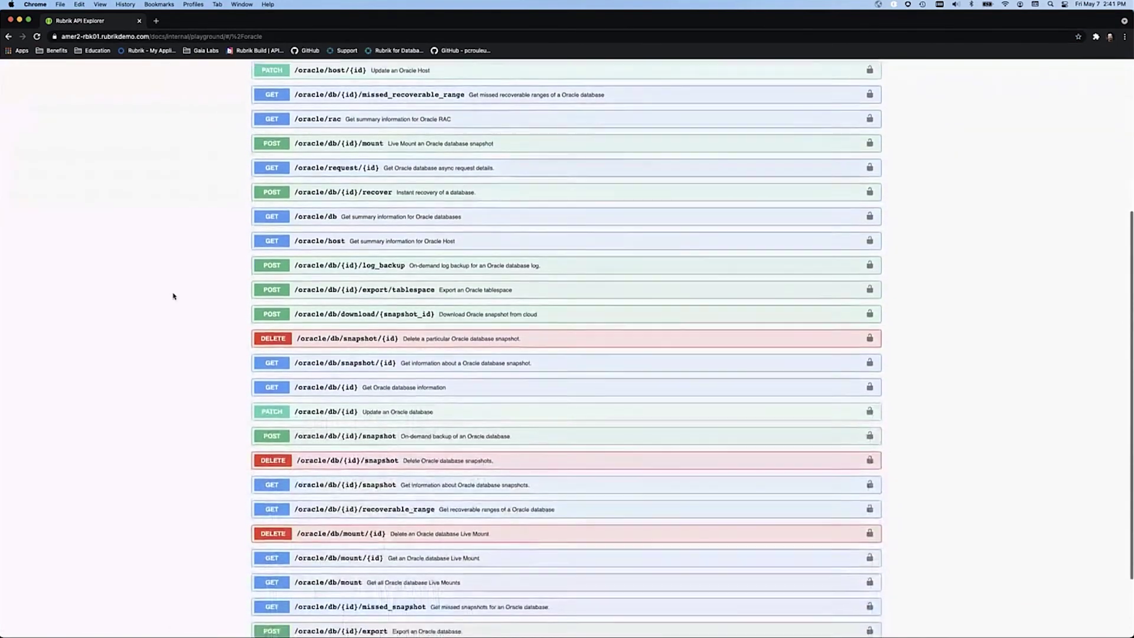
scroll(173, 296, "down", 1)
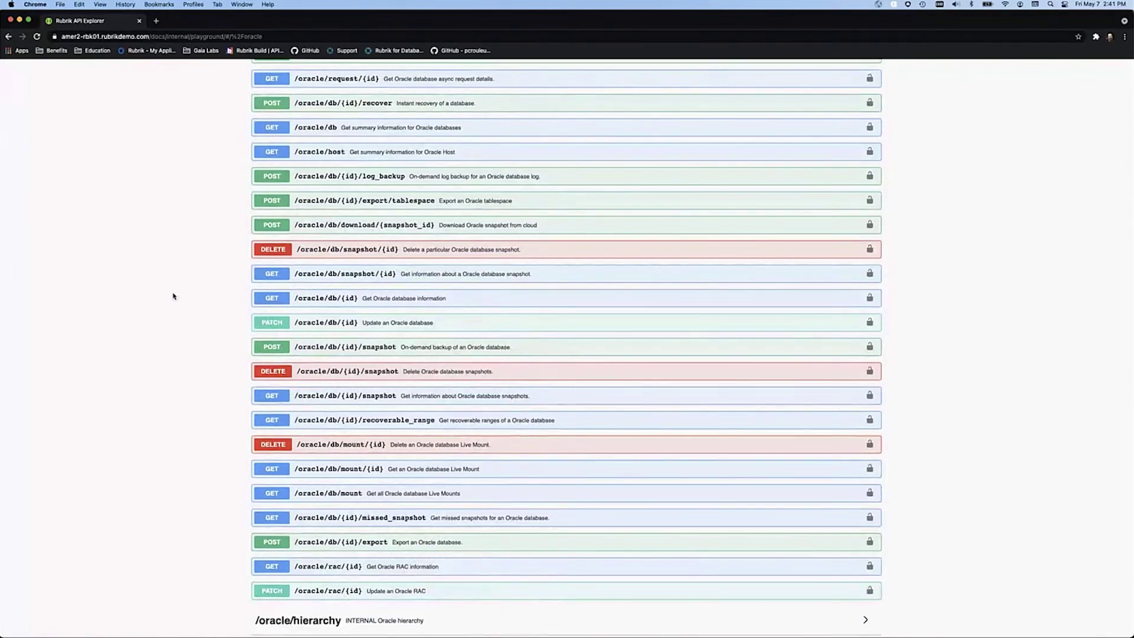
scroll(173, 296, "up", 1)
scroll(173, 296, "down", 1)
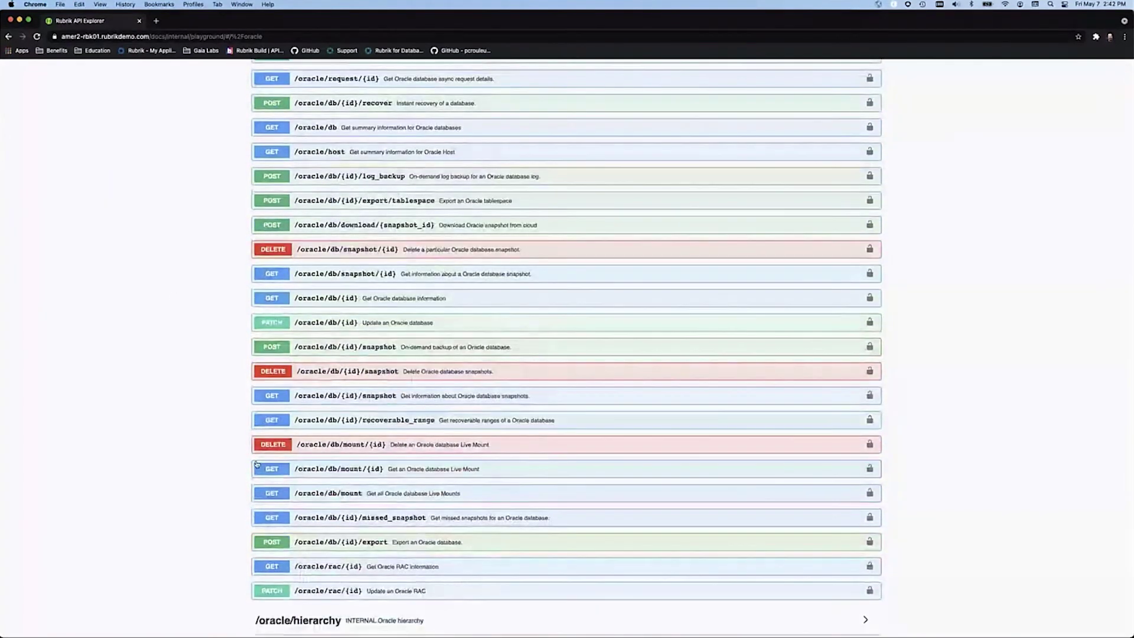
scroll(306, 409, "up", 1)
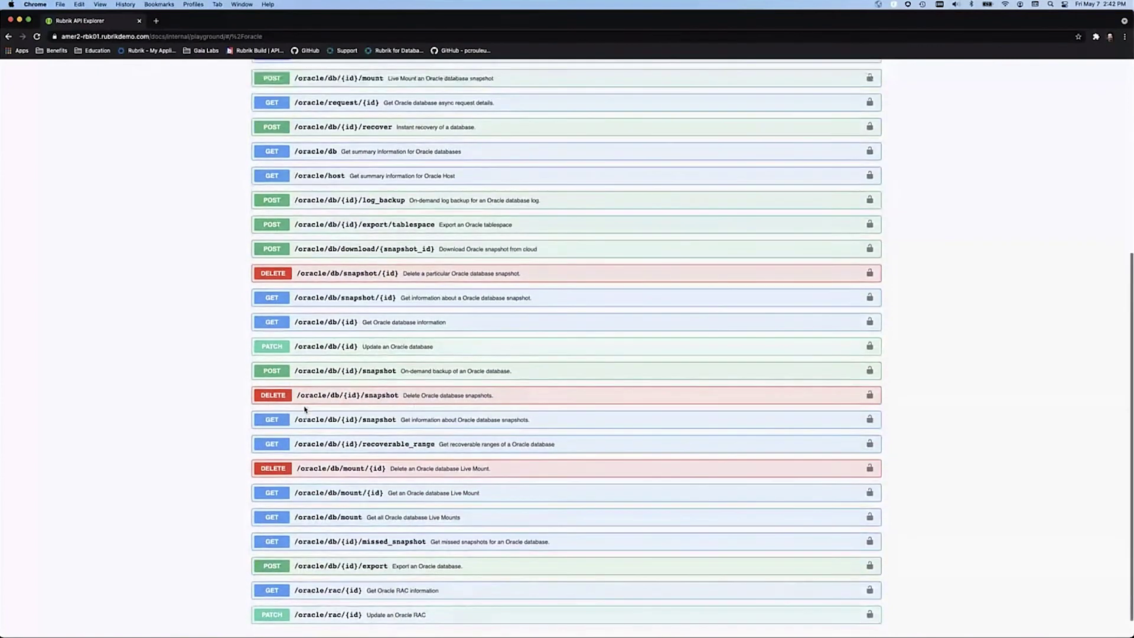
scroll(305, 409, "up", 1)
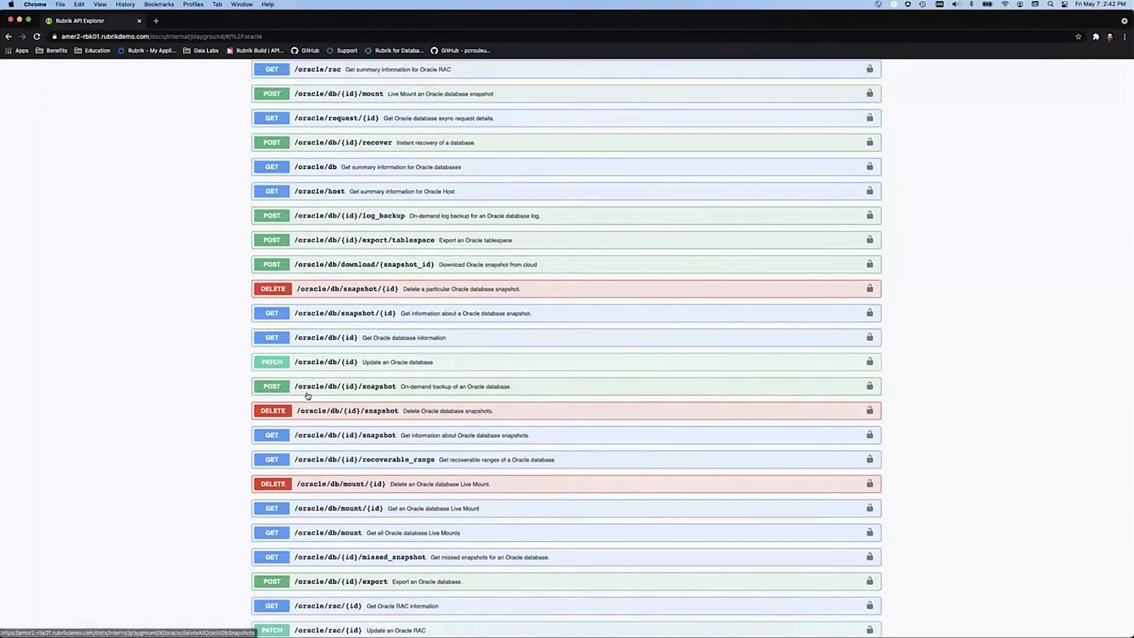
Open the Get Oracle Host information endpoint and make it editable to enter a host id.
scroll(308, 396, "up", 5)
left_click(369, 223)
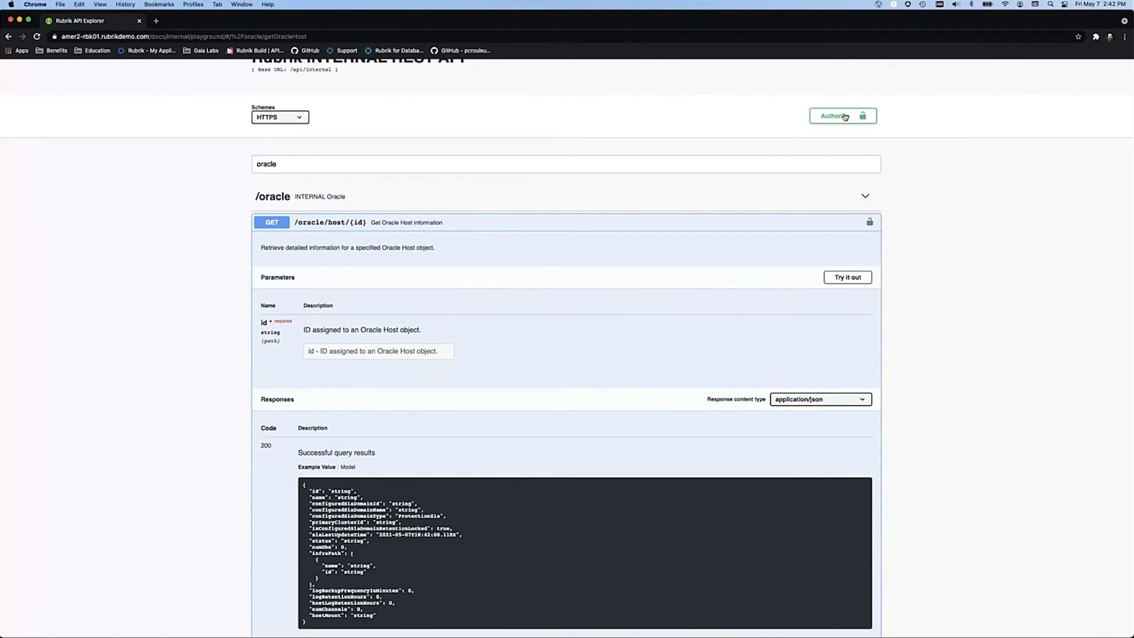
left_click(848, 277)
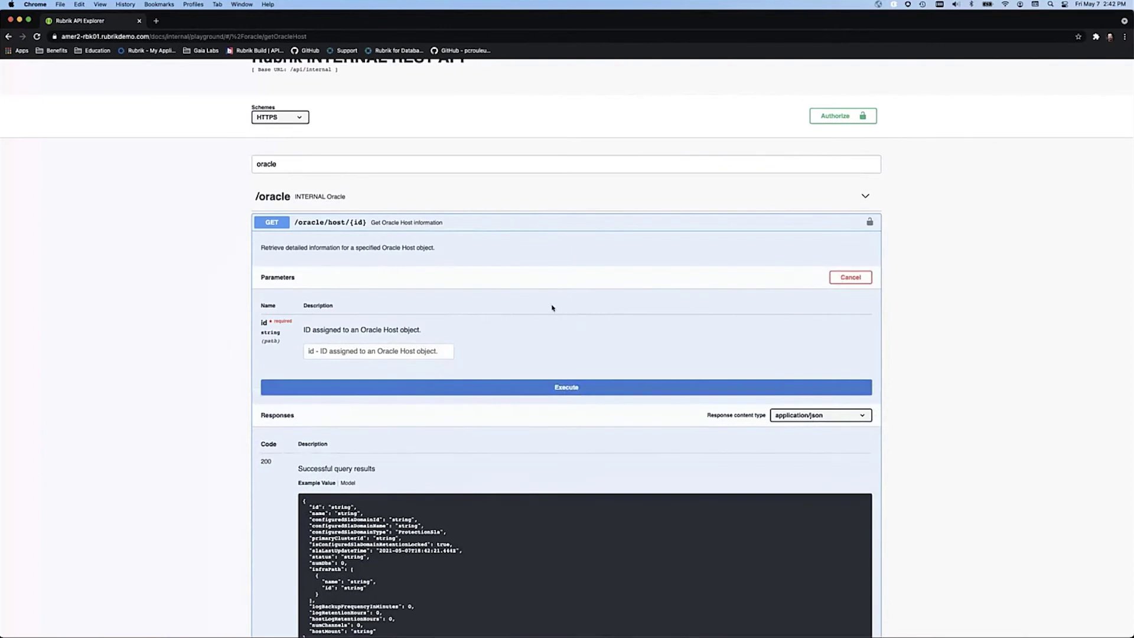
scroll(542, 305, "down", 3)
left_click(385, 277)
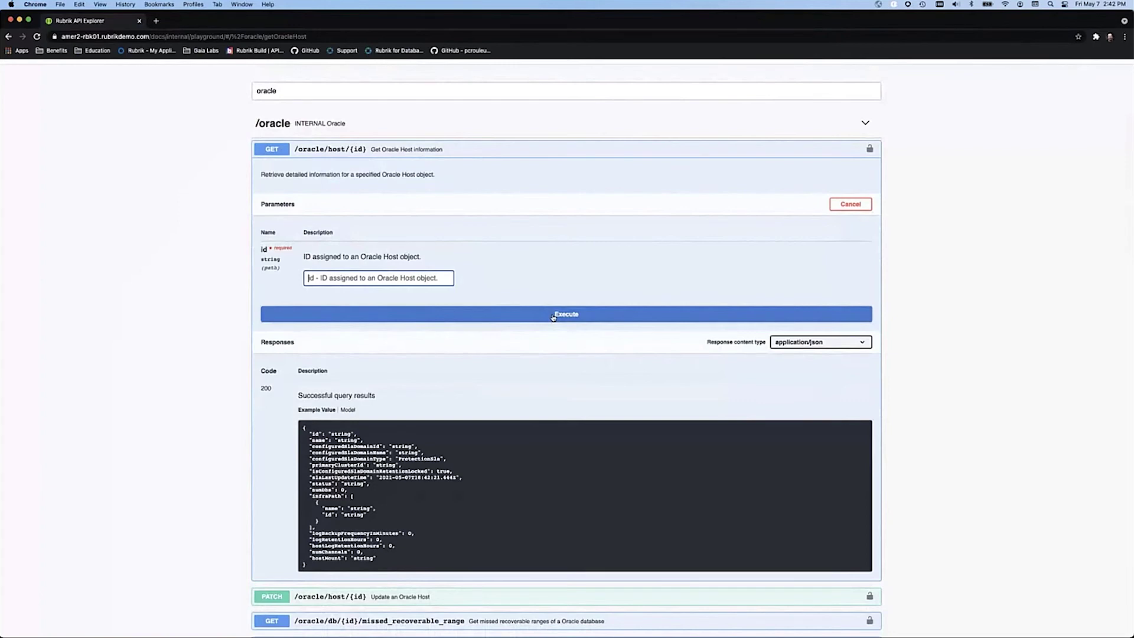
scroll(531, 316, "down", 3)
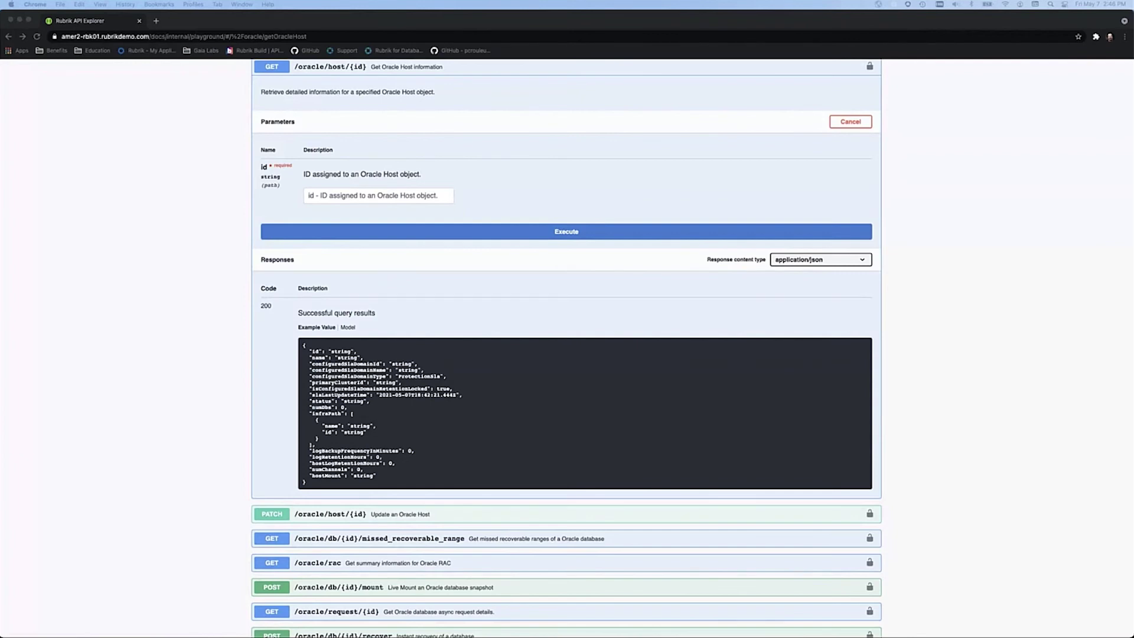
In a new tab, open the Rubrik - amer2 cluster sign-in page from the Gaia Labs bookmarks.
left_click(156, 22)
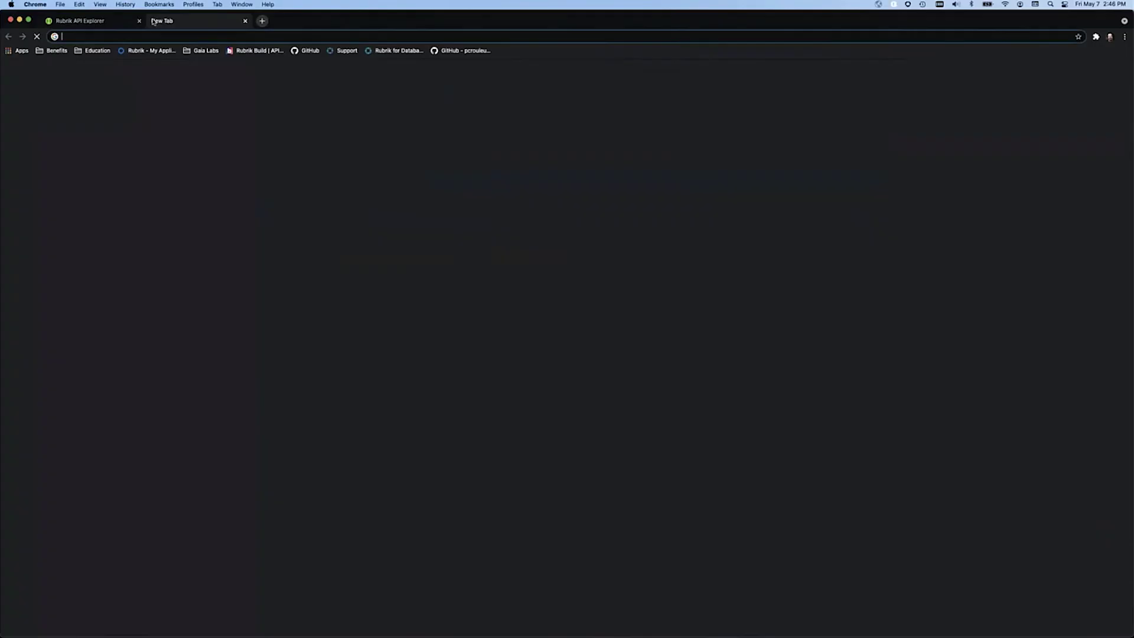
left_click(201, 50)
mouse_move(295, 67)
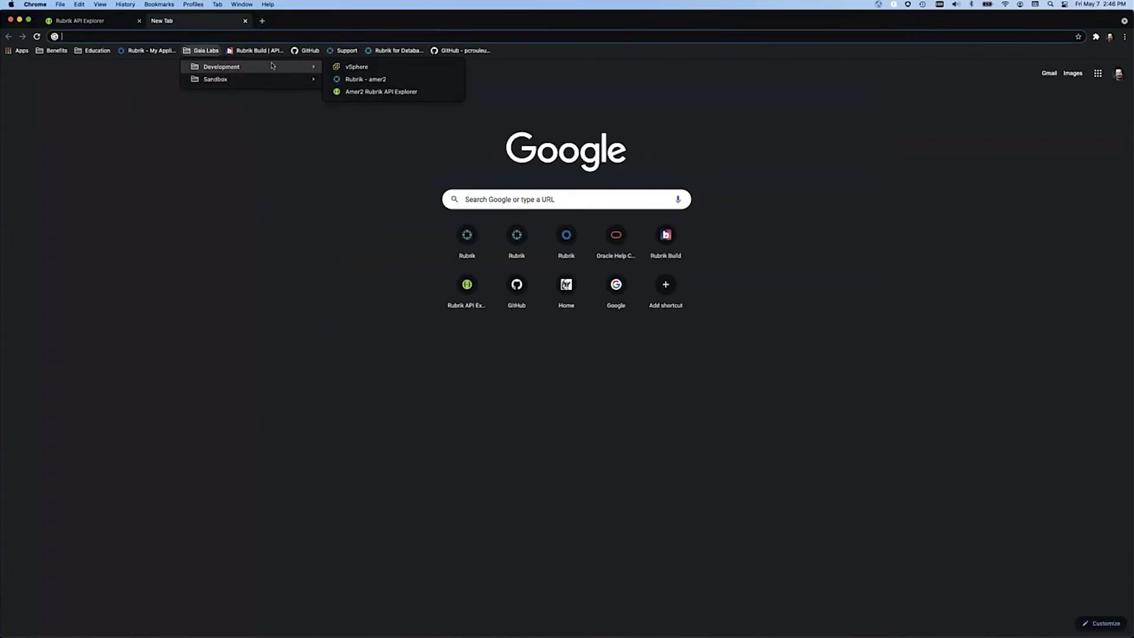
left_click(342, 80)
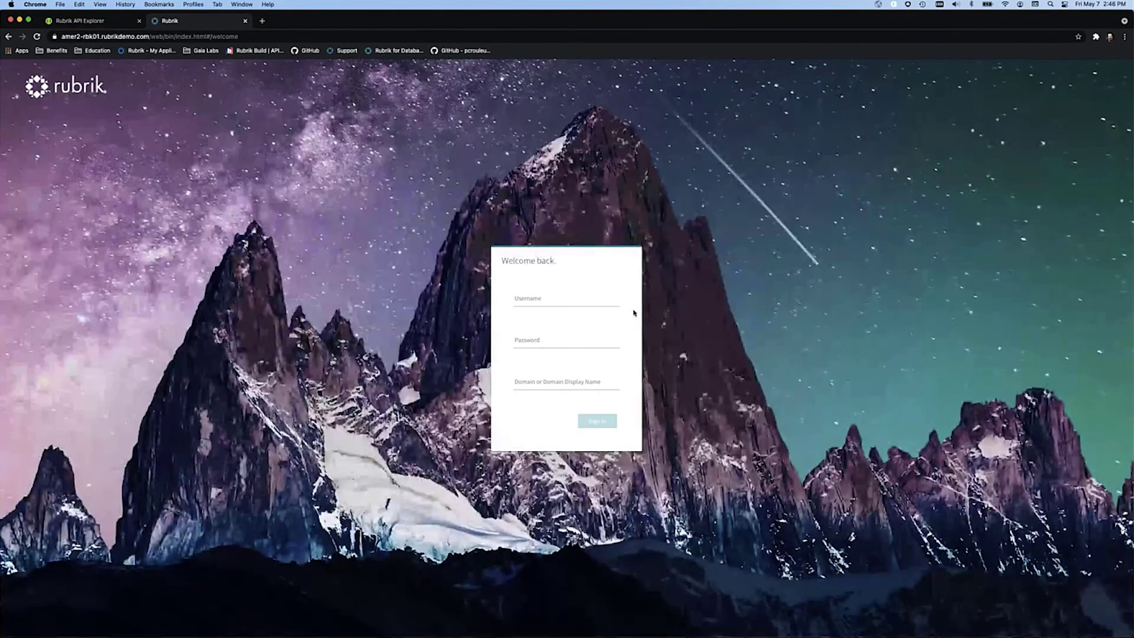
Sign in with the saved account and open the 12hr-30d-AWS SLA domain's details.
left_click(616, 298)
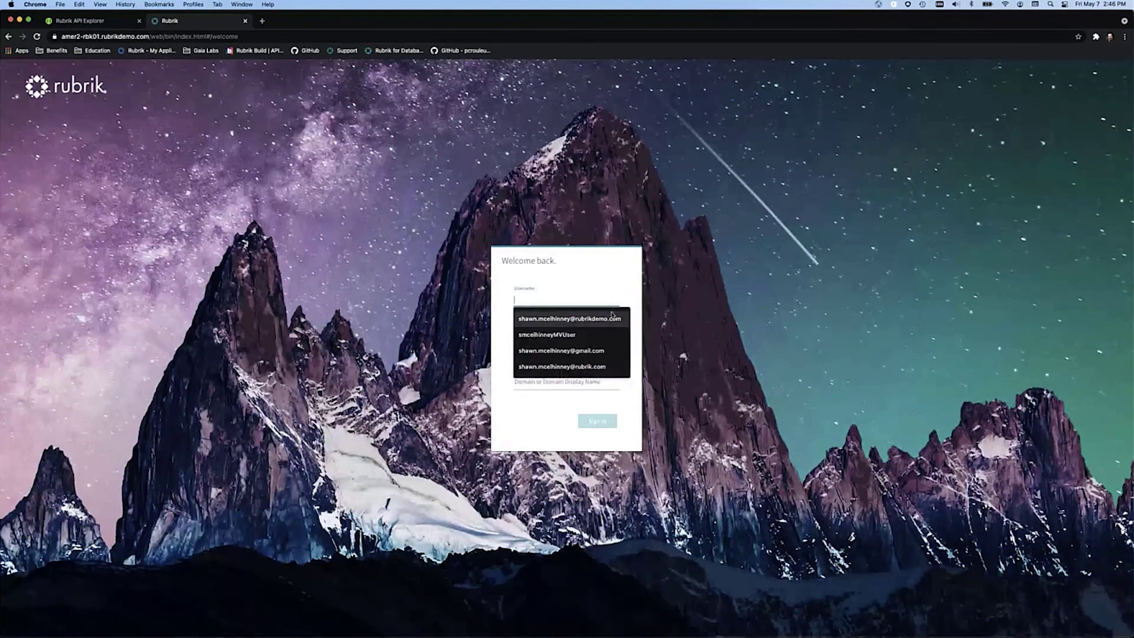
left_click(612, 318)
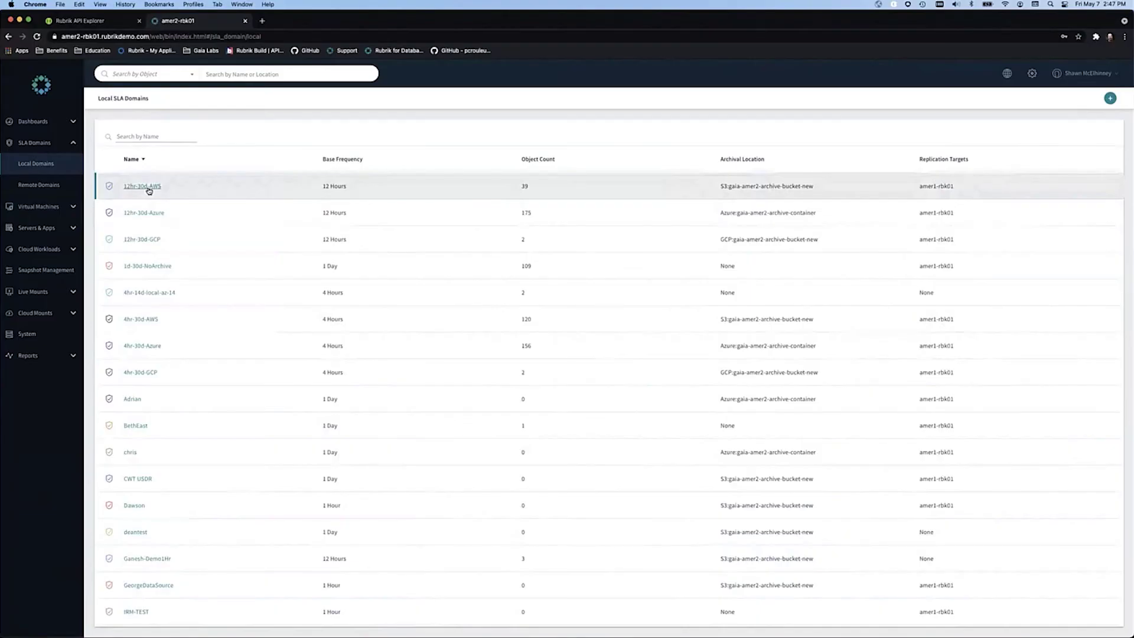
left_click(149, 190)
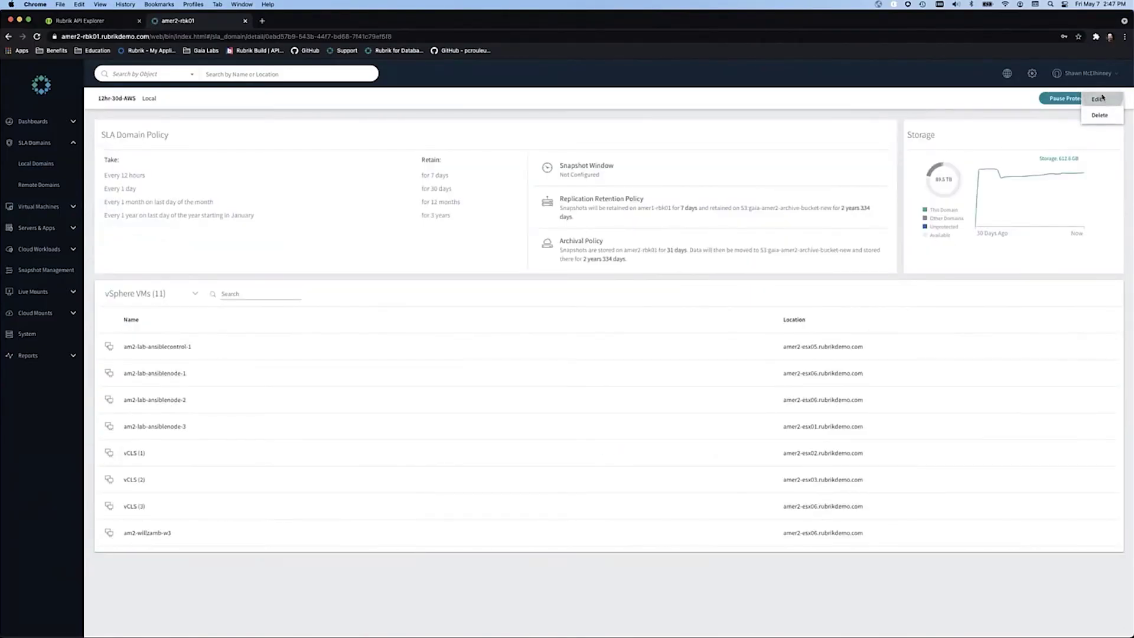
Edit the 12hr-30d-AWS SLA domain and keep its S3 archive location on the archiving step.
left_click(1099, 98)
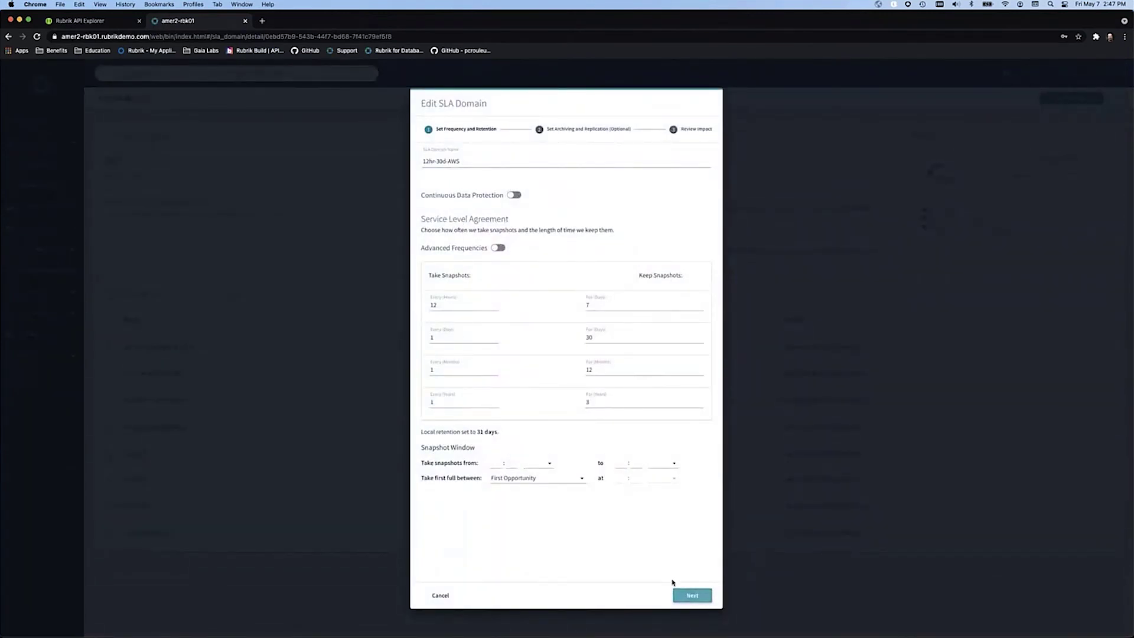
left_click(685, 594)
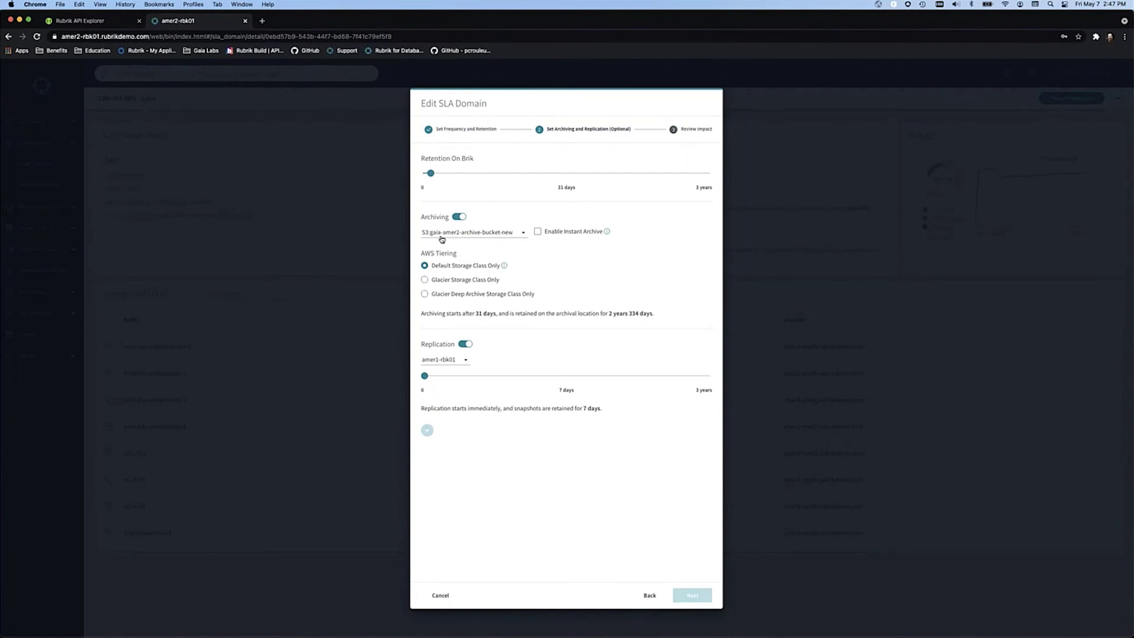
left_click(526, 236)
left_click(490, 234)
mouse_move(416, 632)
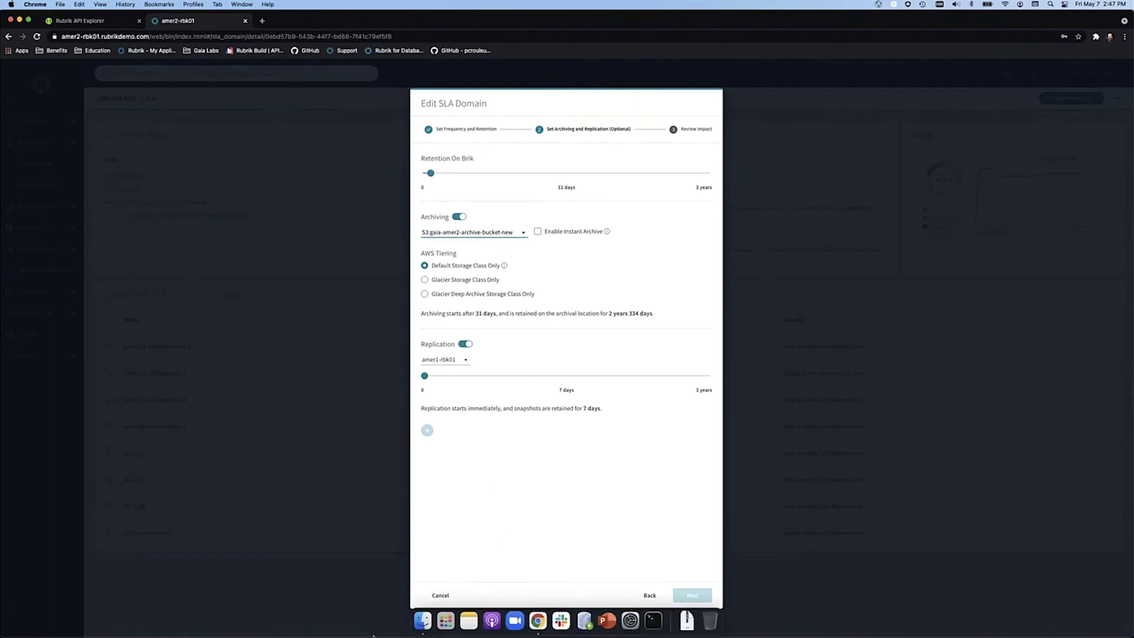
left_click(446, 594)
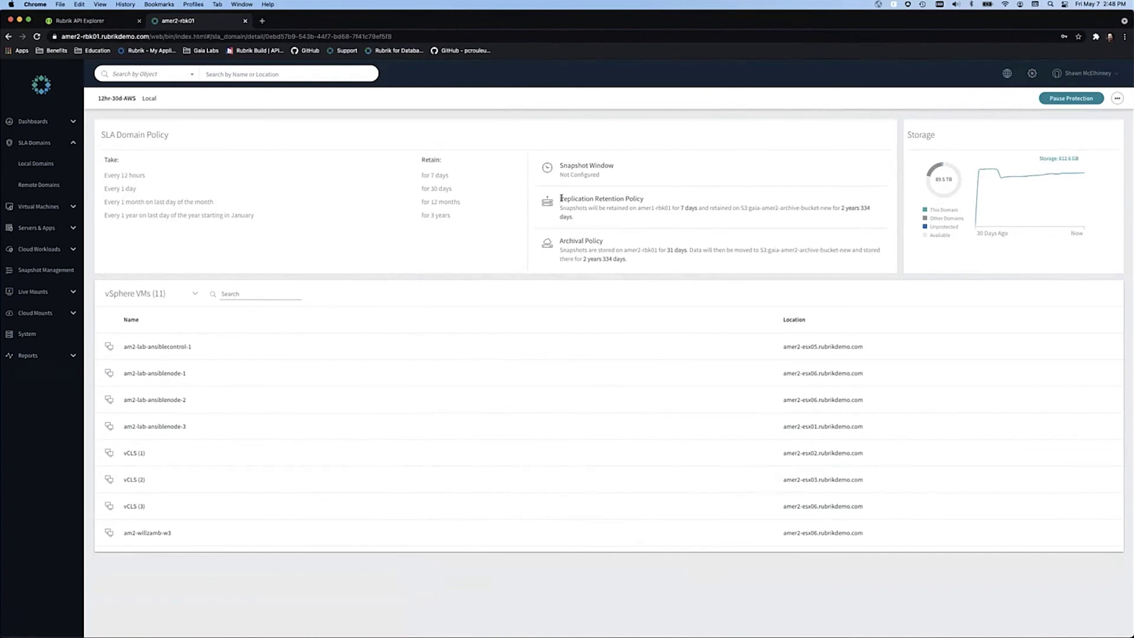
left_click_drag(561, 199, 652, 196)
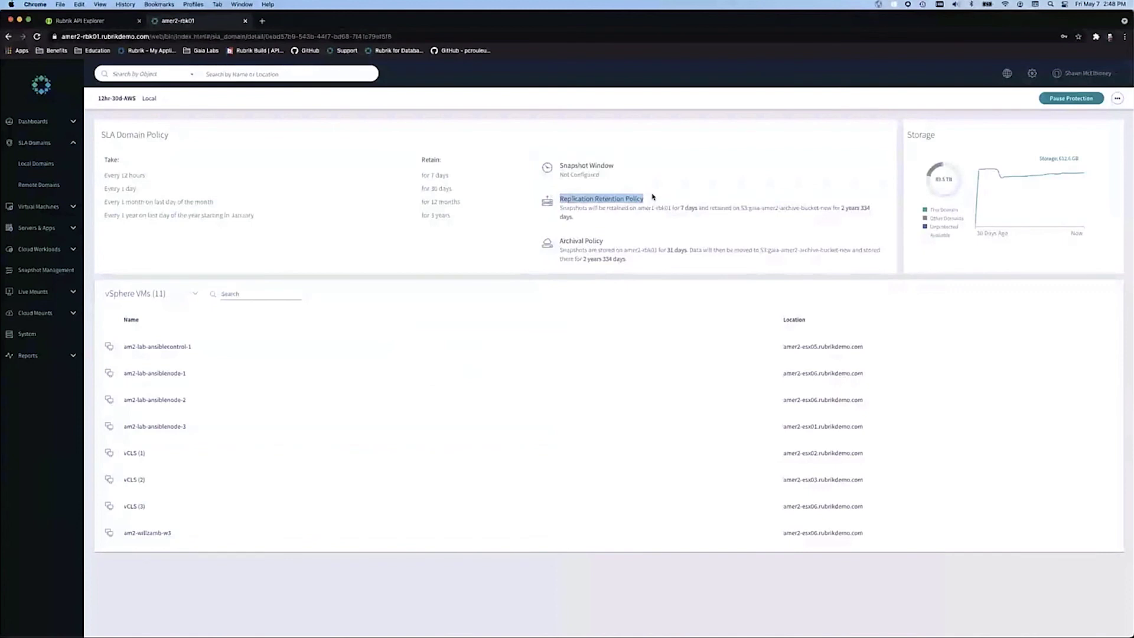
left_click(561, 239)
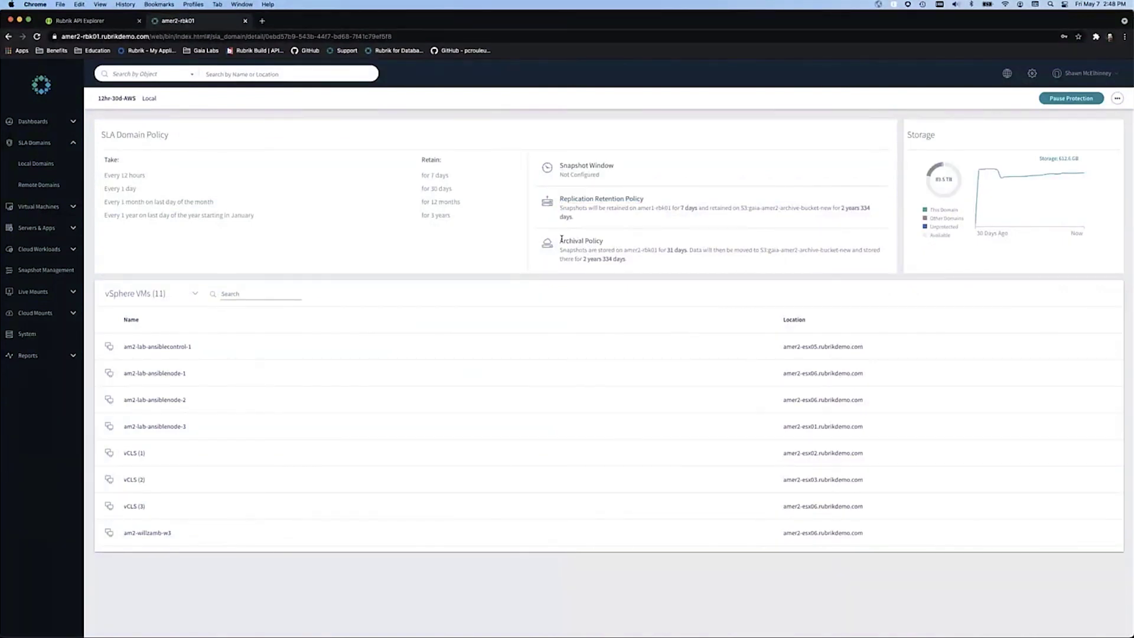
left_click_drag(561, 239, 606, 245)
Filter Oracle DBs > Hosts/Clusters by host name and open the host holding scdbdev1.
left_click(37, 227)
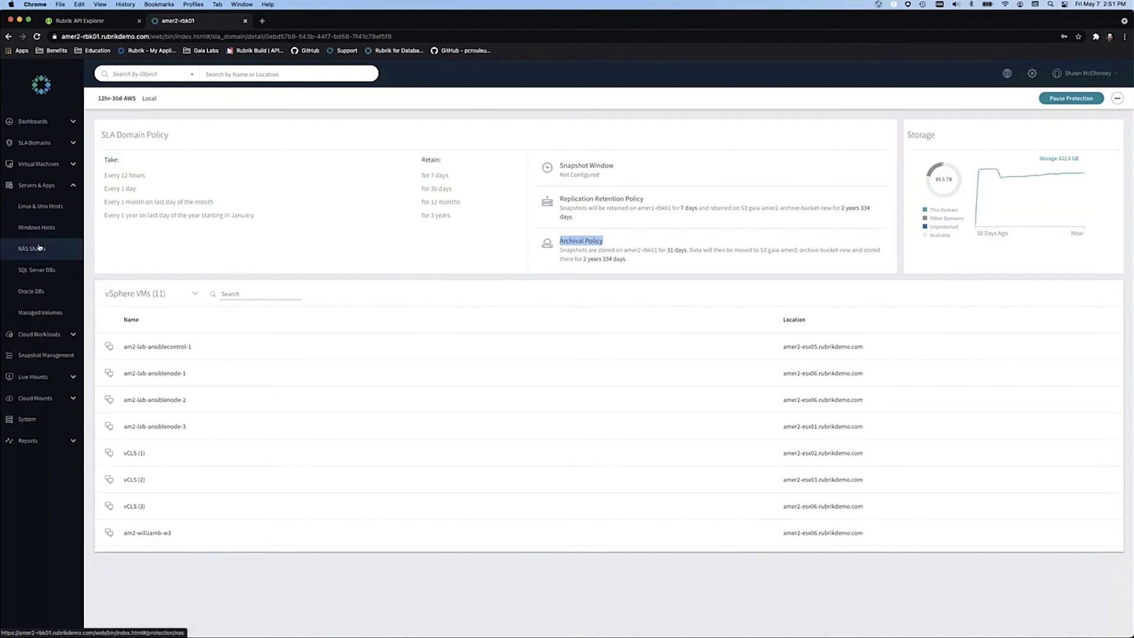
left_click(36, 292)
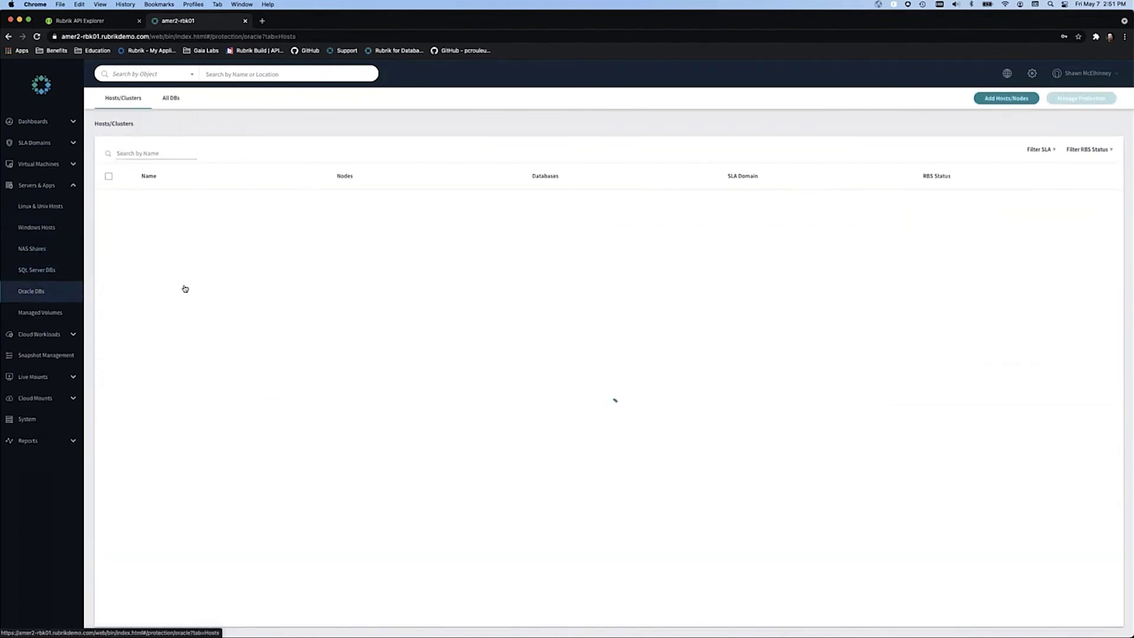
left_click(146, 156)
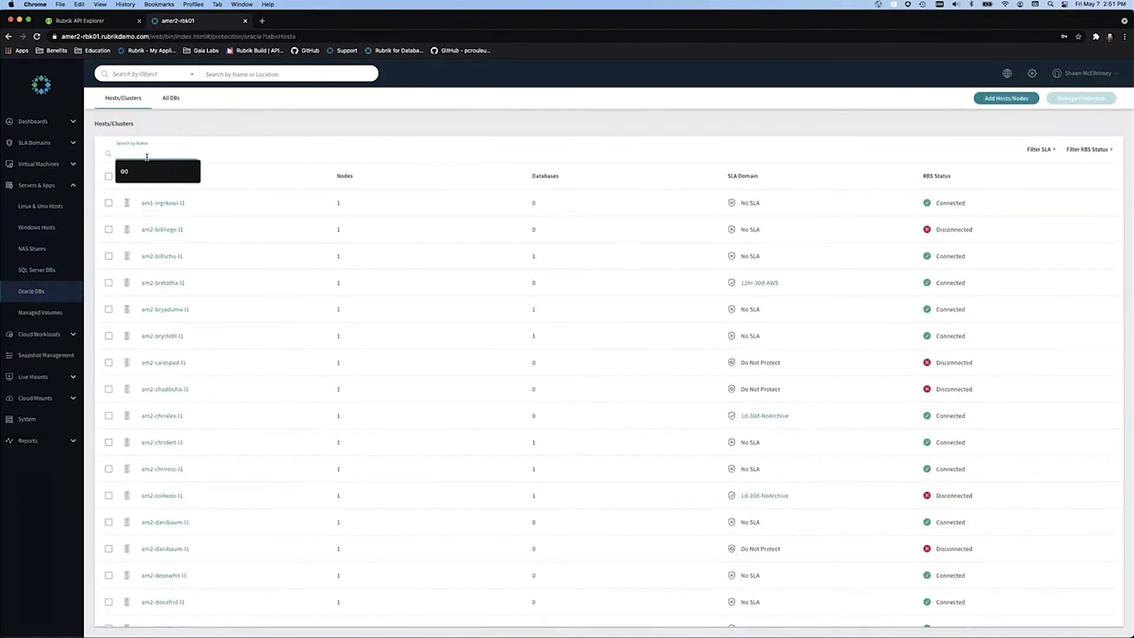
type("s")
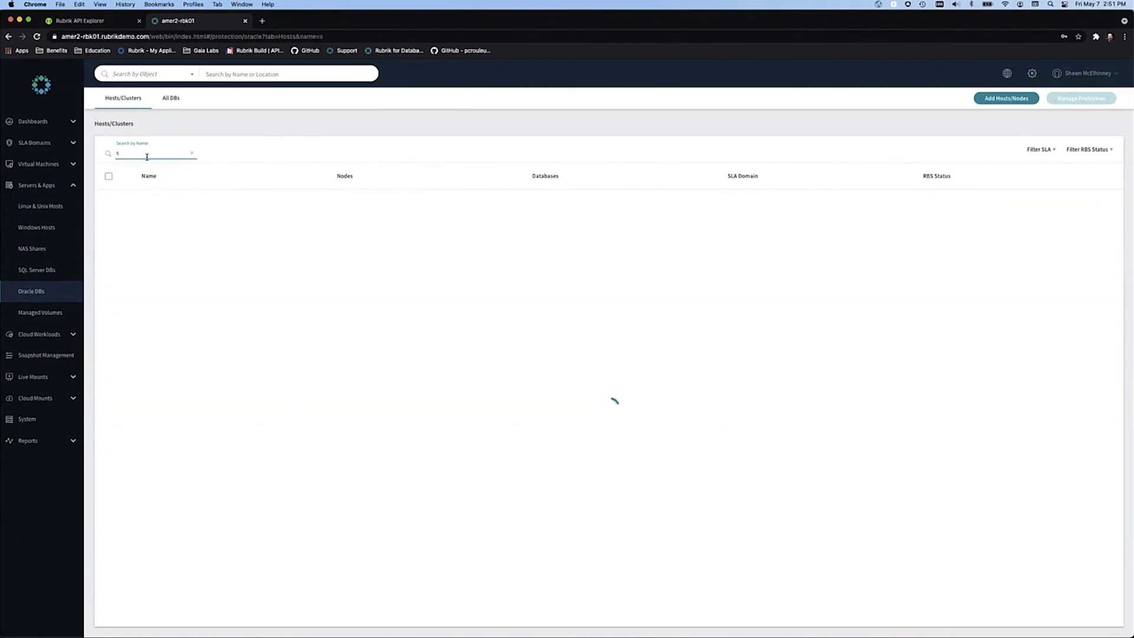
type("haw")
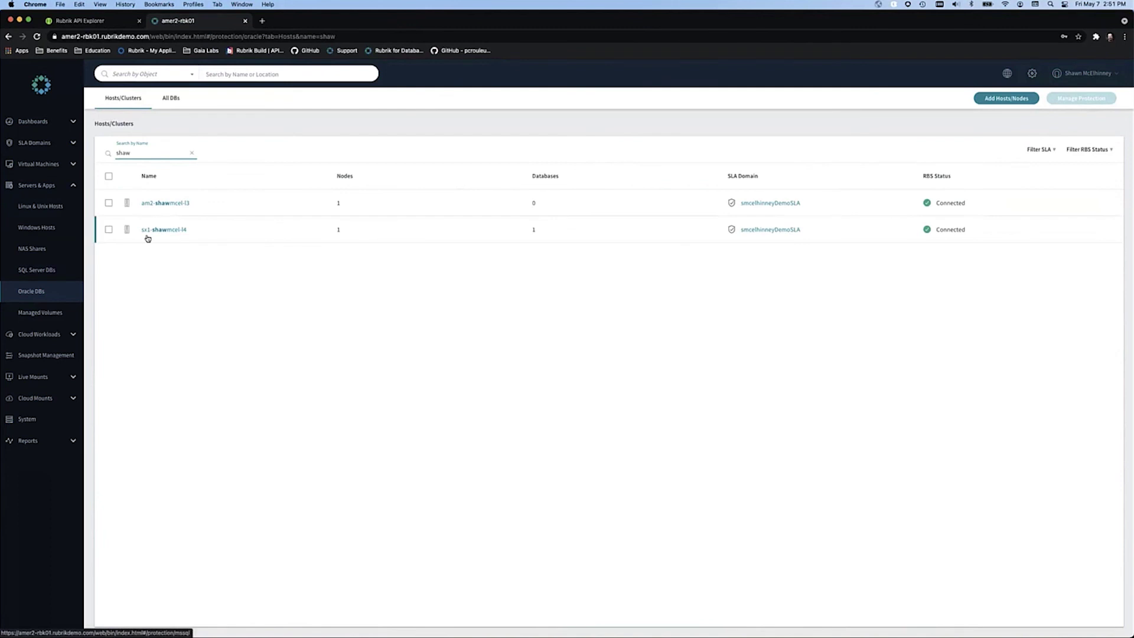
left_click(160, 230)
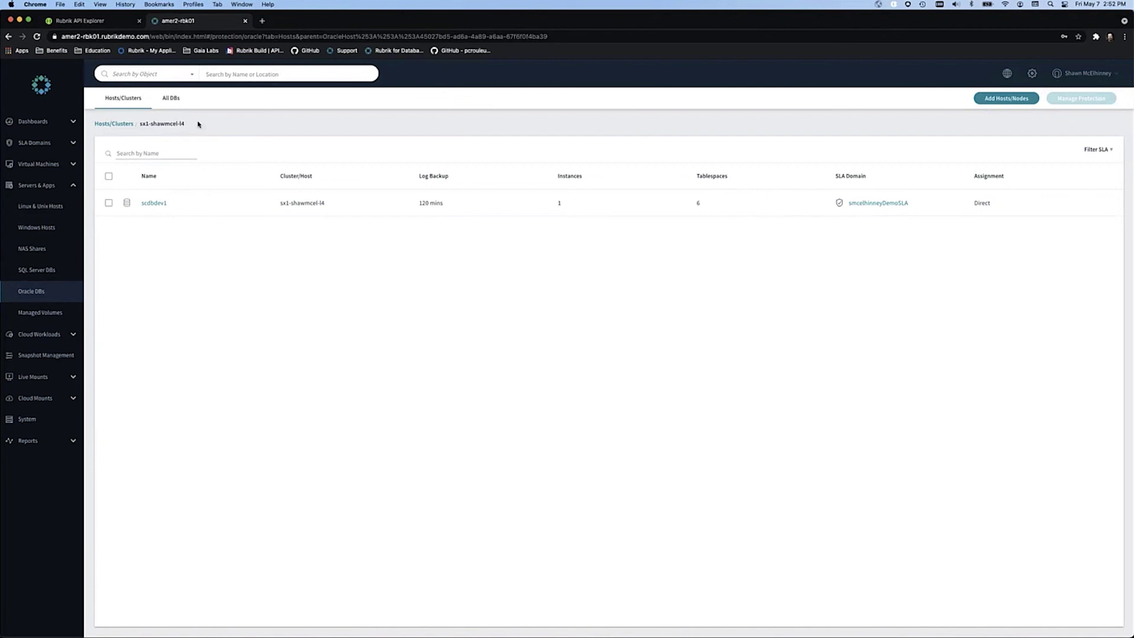
Open the scdbdev1 database page and its Manage Protection SLA options.
left_click(155, 203)
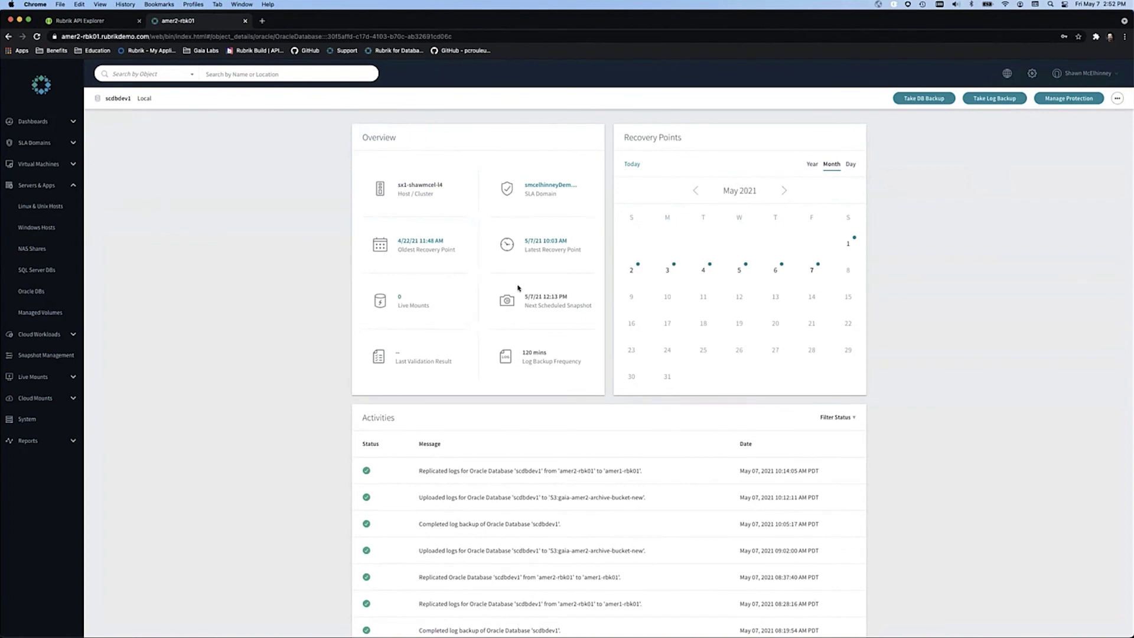
left_click(1068, 98)
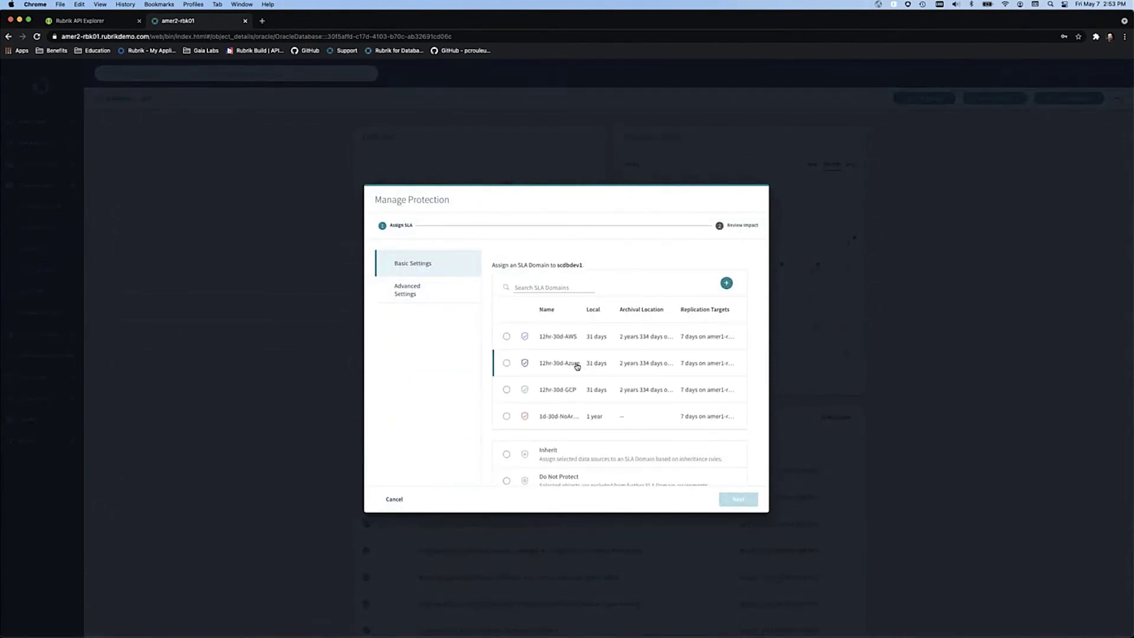
Select 12hr-30d-AWS, inspect the 120-minute archived redo log frequency, then cancel without saving.
left_click(507, 336)
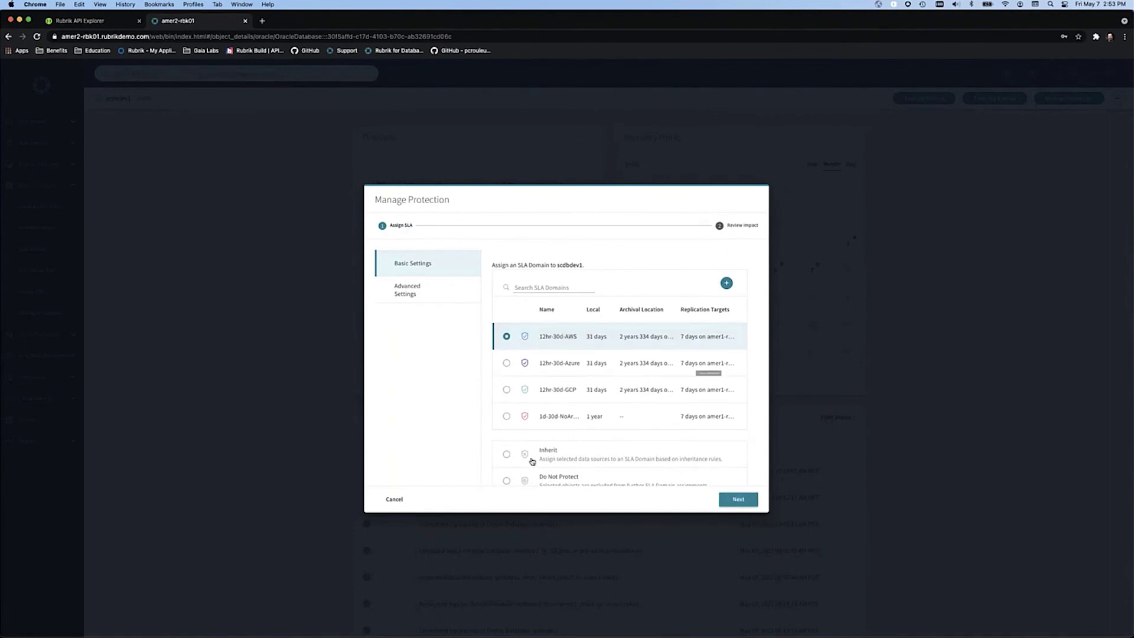
scroll(532, 461, "down", 3)
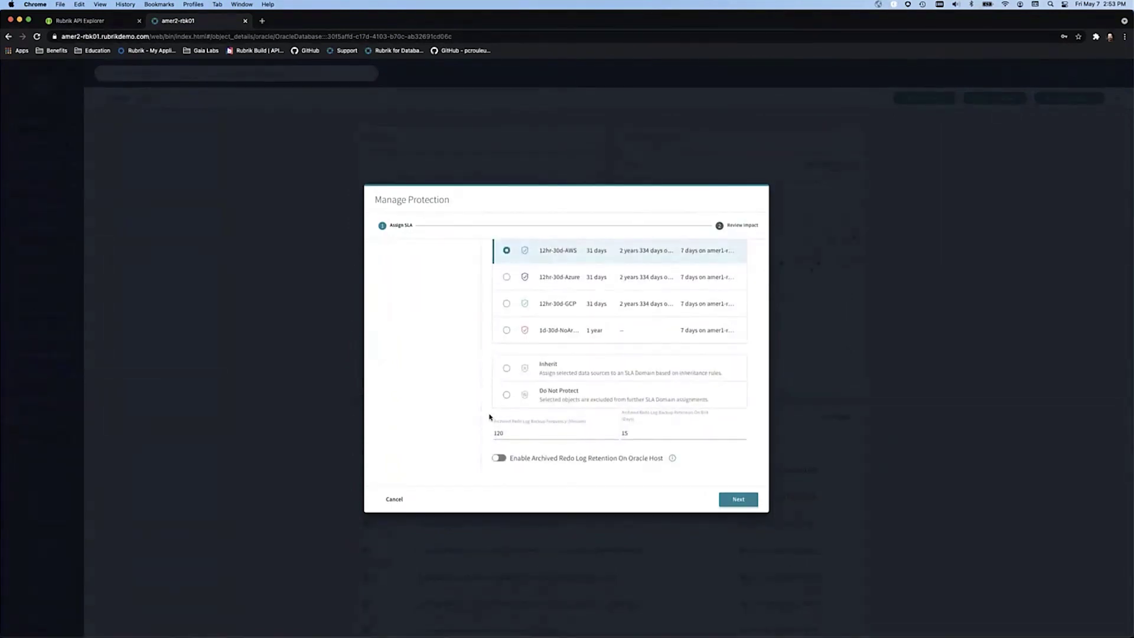
left_click(511, 437)
double_click(499, 433)
left_click(393, 499)
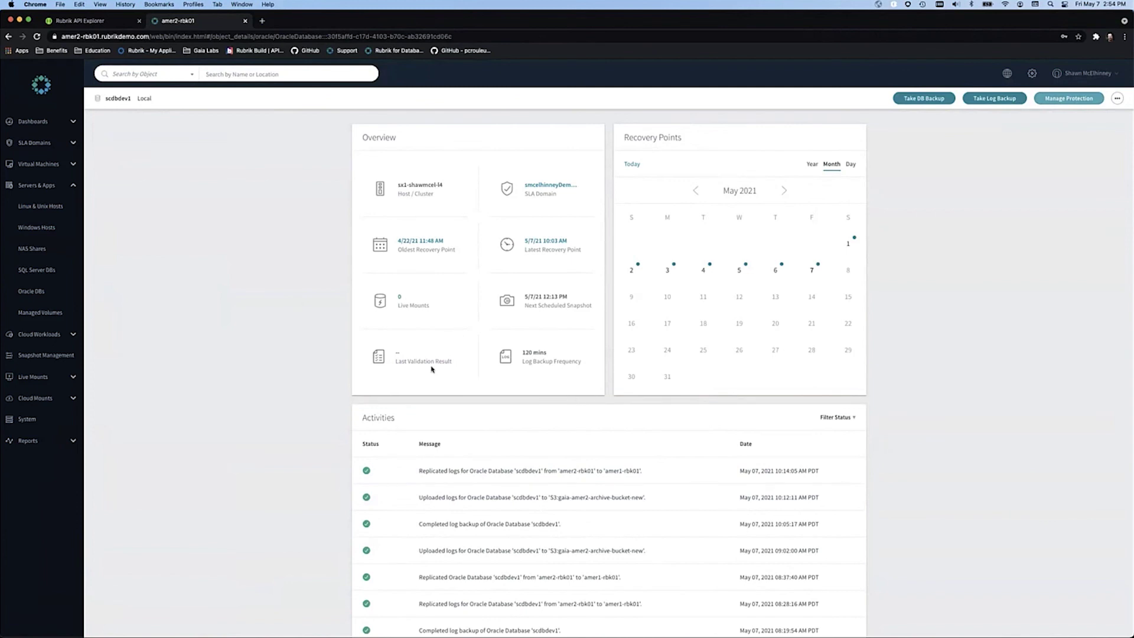
Pick the May 07 8:45 AM recovery point, preview Mount options with a host, then cancel.
left_click(814, 267)
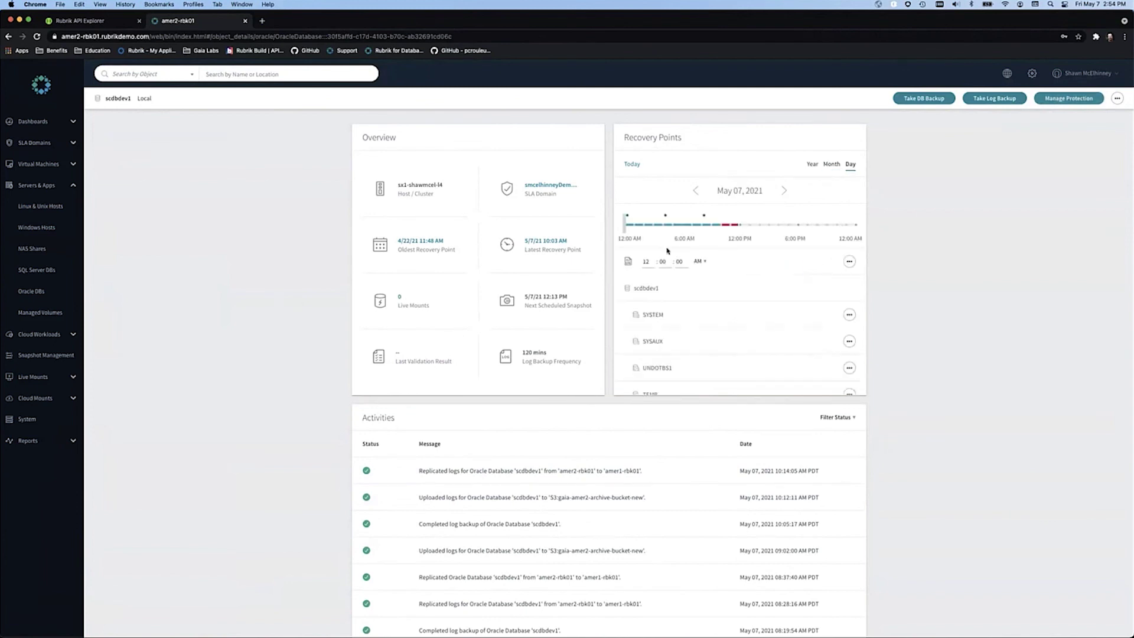
left_click(709, 224)
left_click(850, 263)
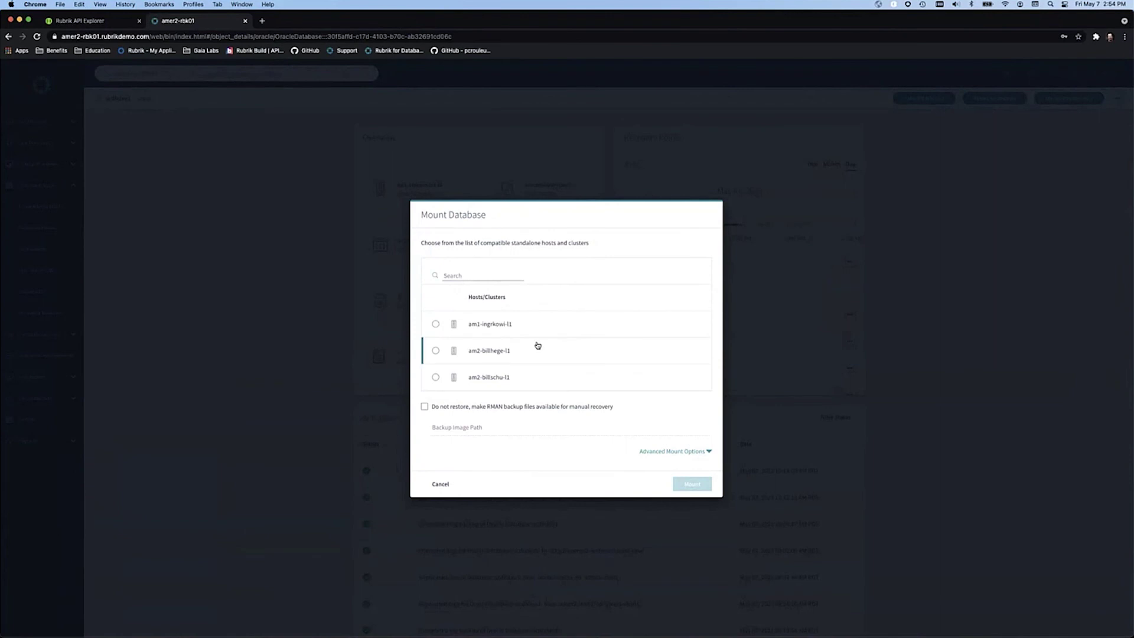
scroll(563, 329, "down", 10)
left_click(436, 365)
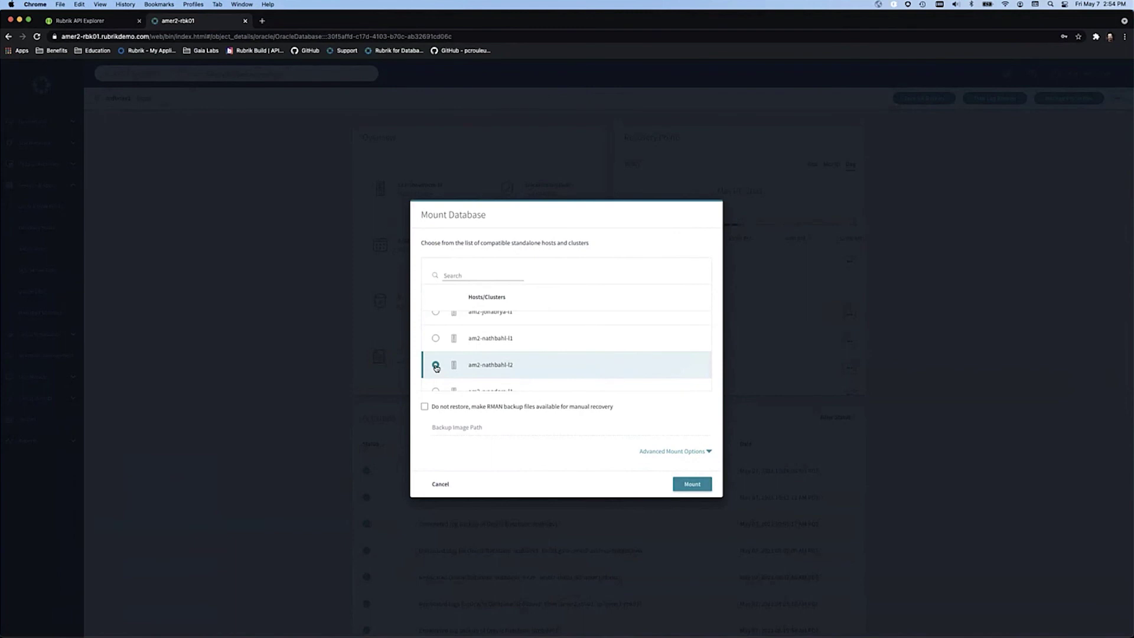
left_click(650, 451)
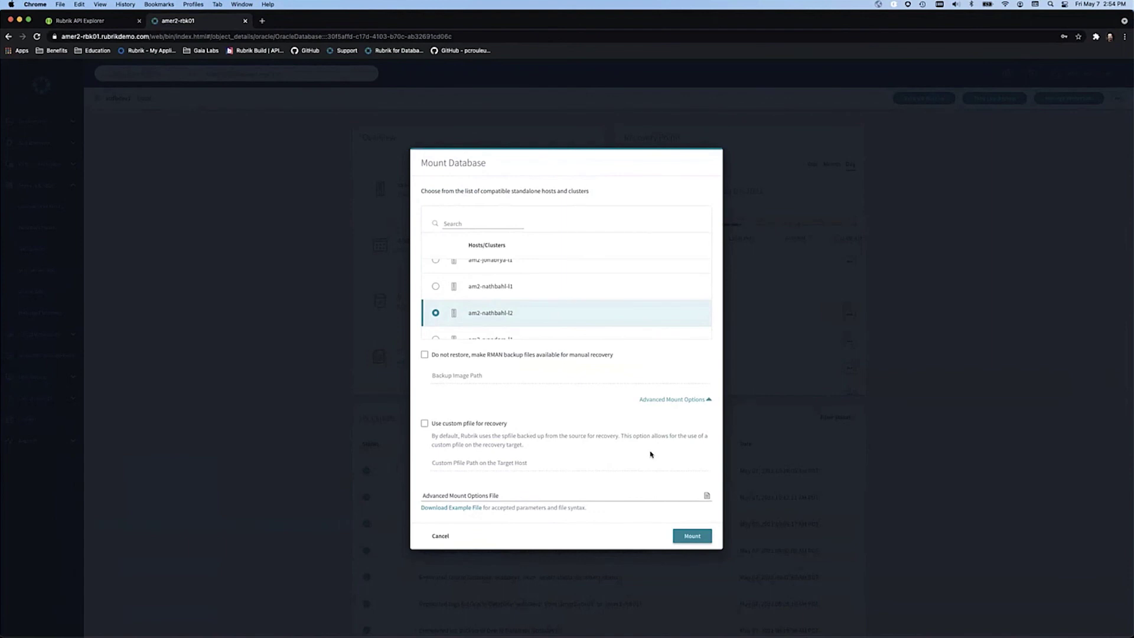
left_click(441, 535)
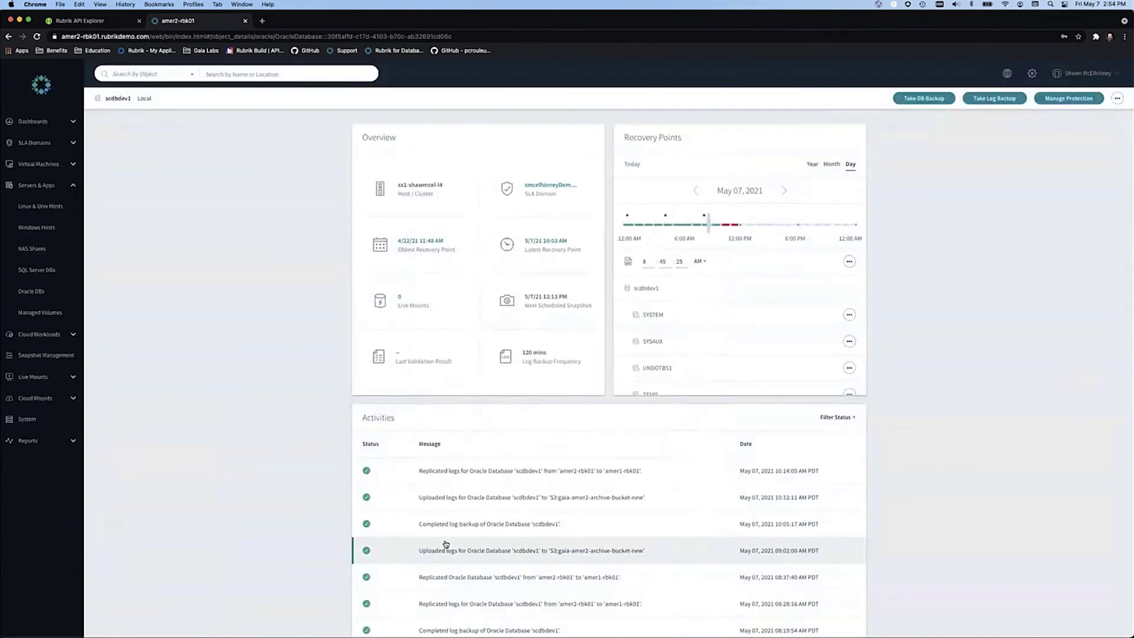